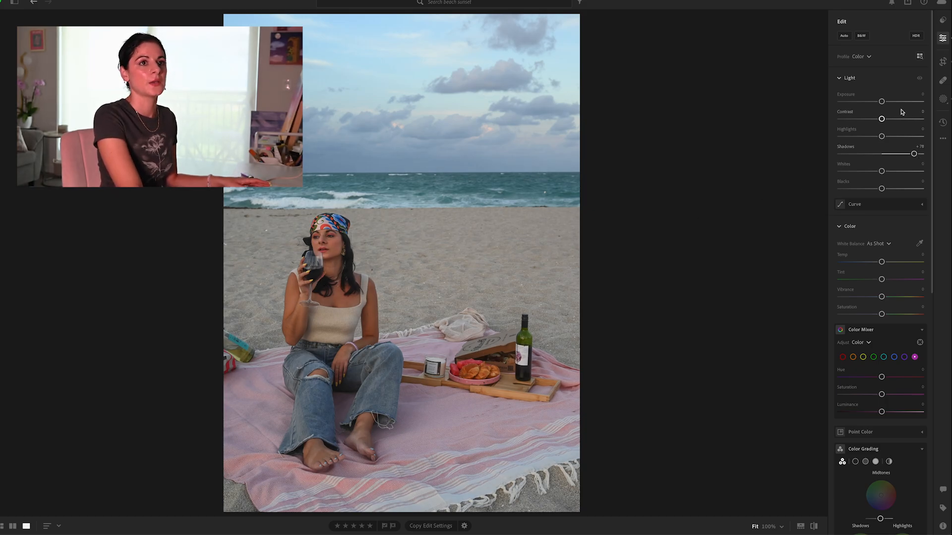
- Lower the photo's Highlights to -60 and raise the Exposure to about +0.33
mouse_move(856, 139)
left_mouse_down()
mouse_move(844, 137)
mouse_move(858, 140)
left_mouse_up()
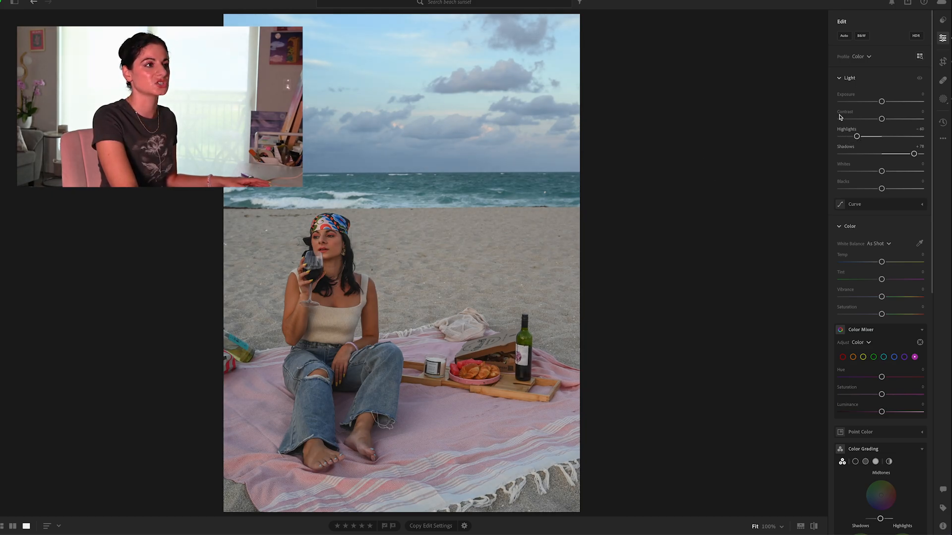
left_click_drag(883, 102, 885, 102)
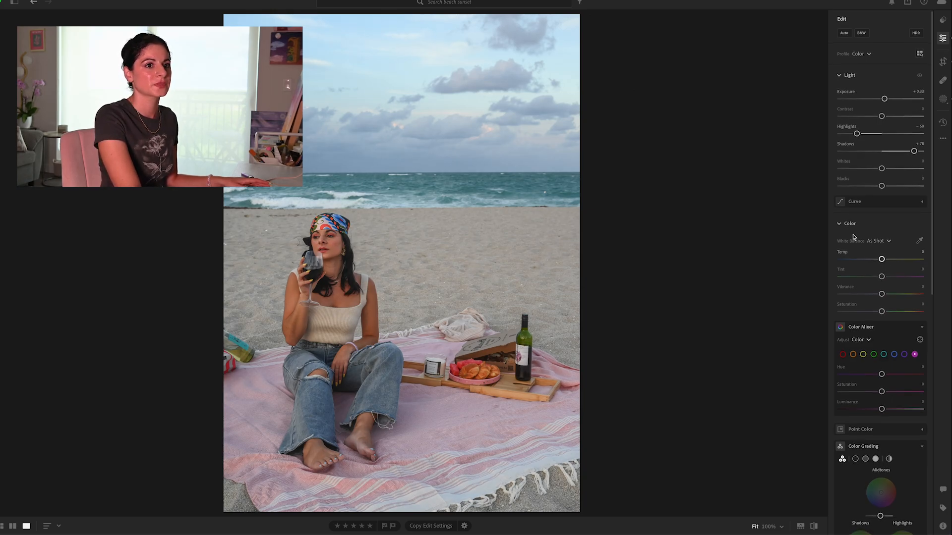
- Warm the photo's white balance by setting Temp to +14, and set Vibrance to +11
scroll(873, 273, "down", 1)
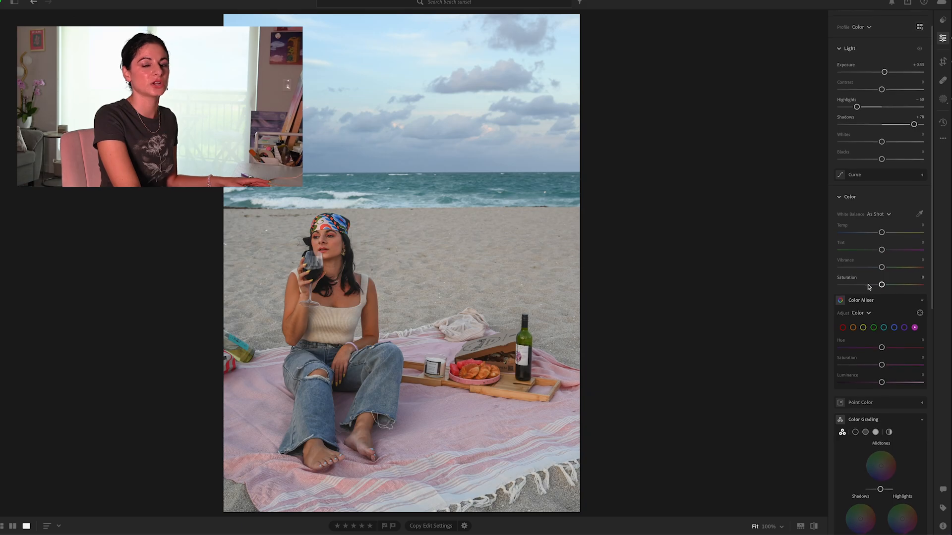
scroll(882, 248, "up", 1)
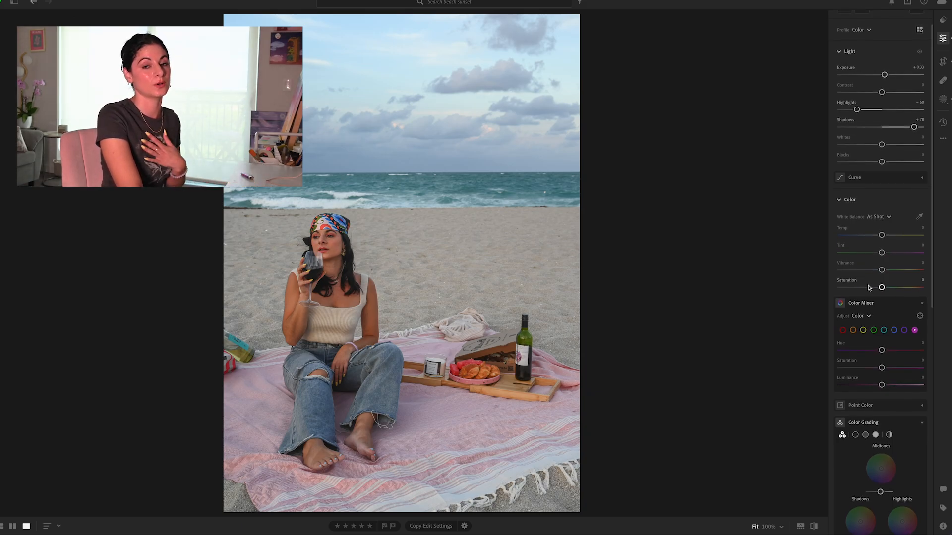
left_click_drag(882, 238, 887, 239)
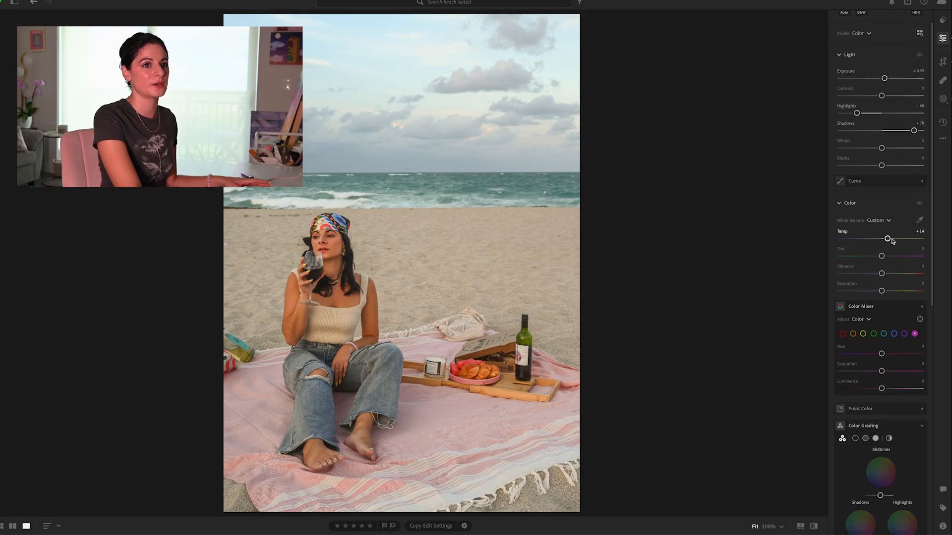
scroll(889, 239, "down", 1)
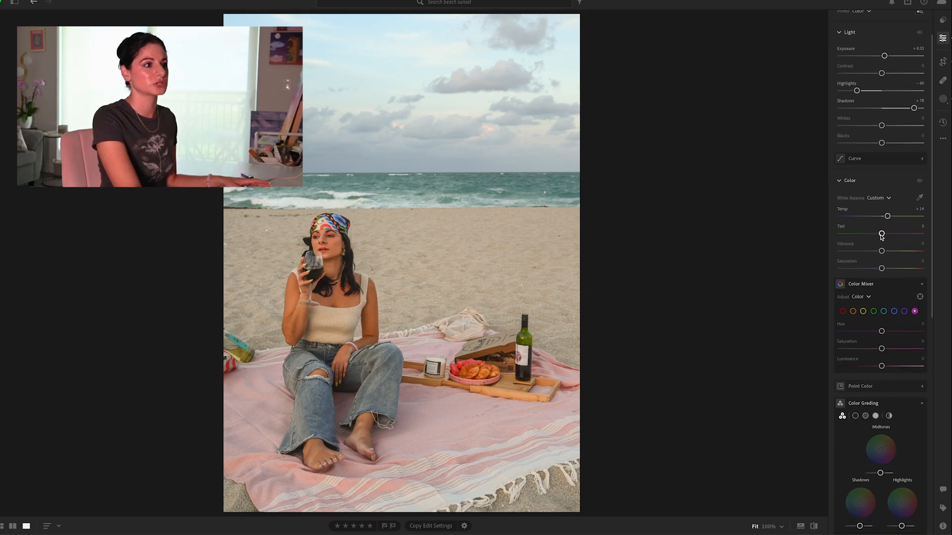
scroll(881, 237, "down", 3)
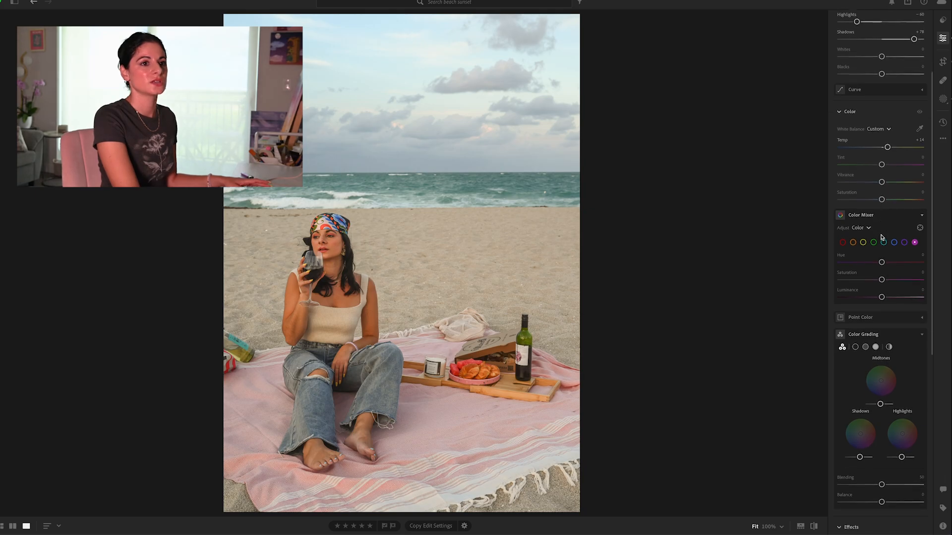
scroll(881, 230, "up", 1)
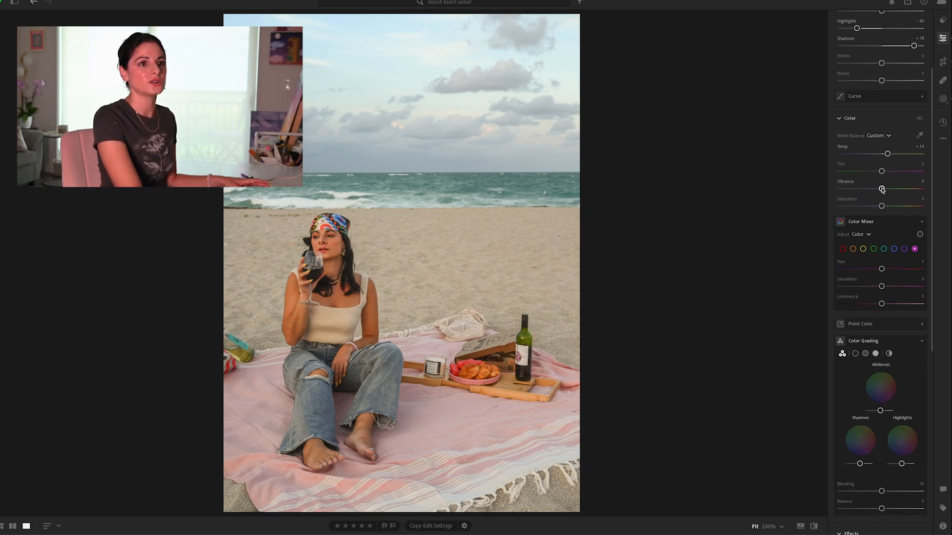
mouse_move(881, 190)
left_mouse_down()
mouse_move(906, 190)
mouse_move(874, 189)
mouse_move(889, 189)
left_mouse_up()
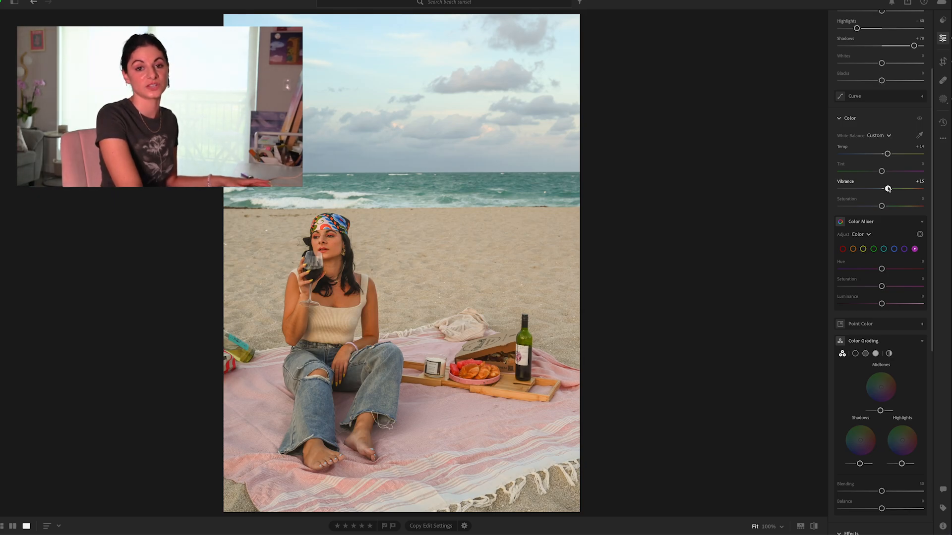
left_click_drag(888, 188, 886, 188)
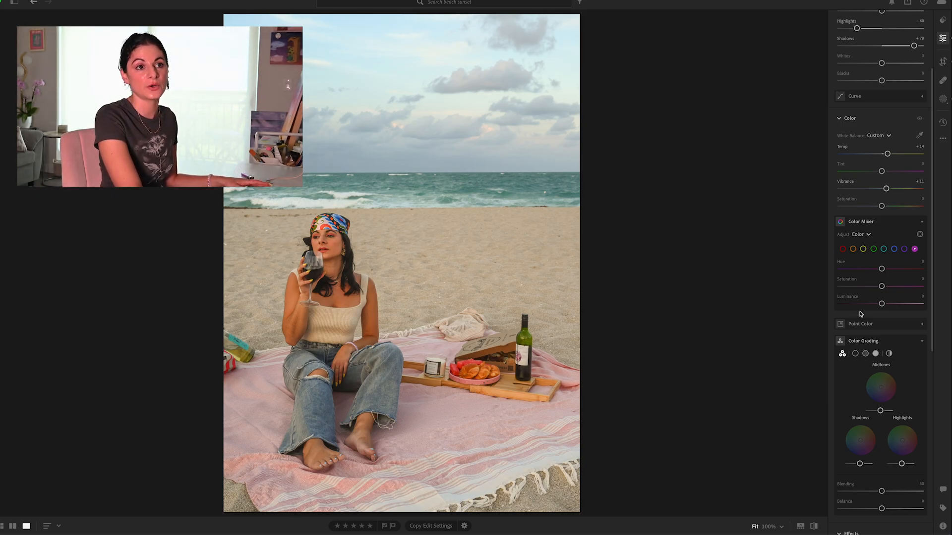
- Tint the shadows orange in Color Grading with hue 31 and saturation 40
scroll(864, 313, "down", 2)
scroll(864, 312, "down", 4)
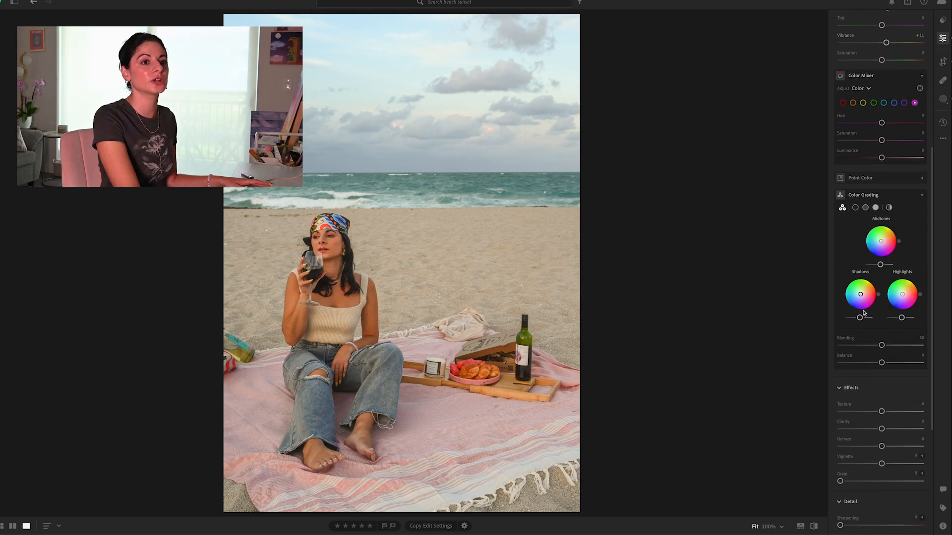
scroll(863, 312, "up", 1)
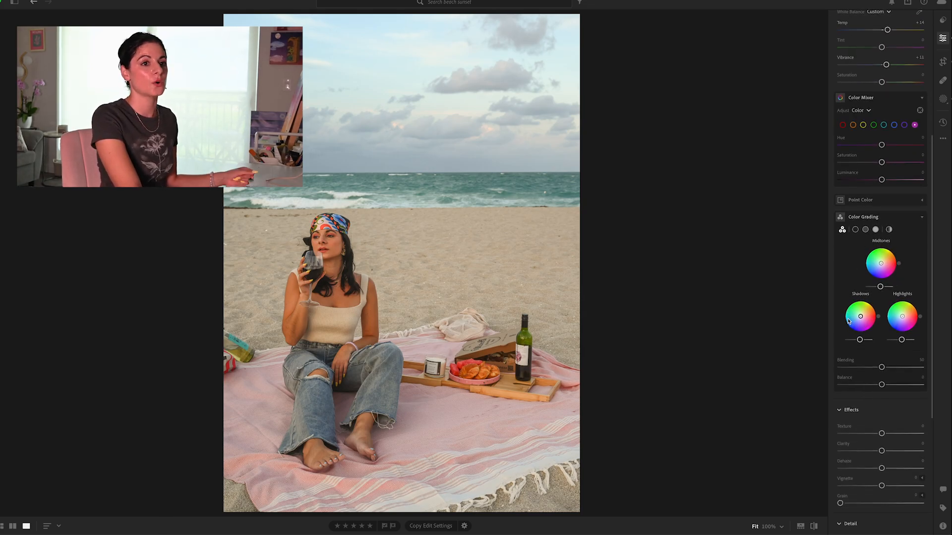
left_click_drag(868, 311, 866, 311)
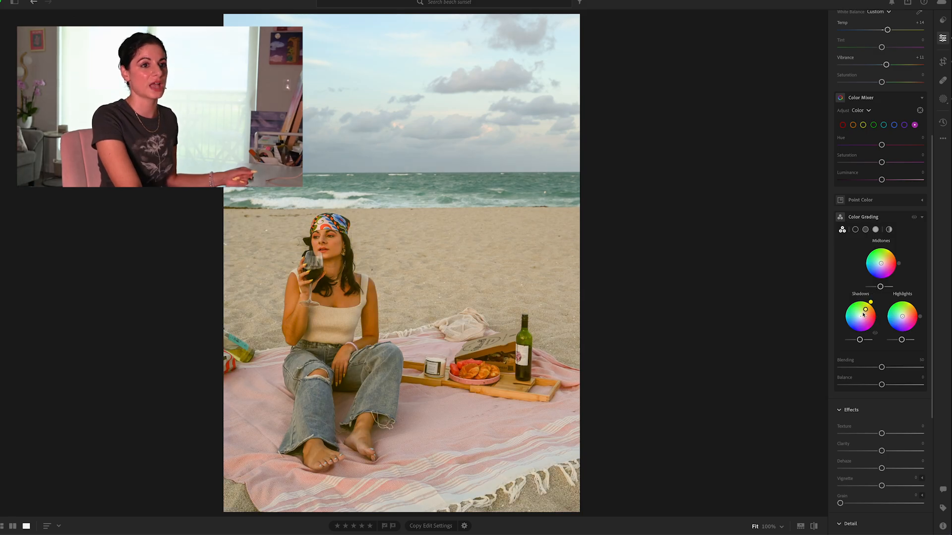
left_click_drag(866, 309, 899, 288)
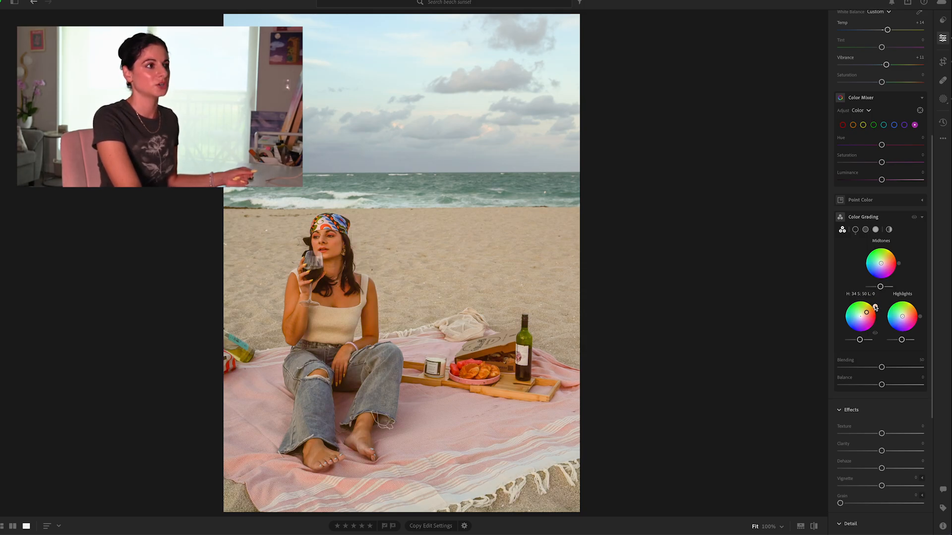
left_click_drag(866, 313, 876, 309)
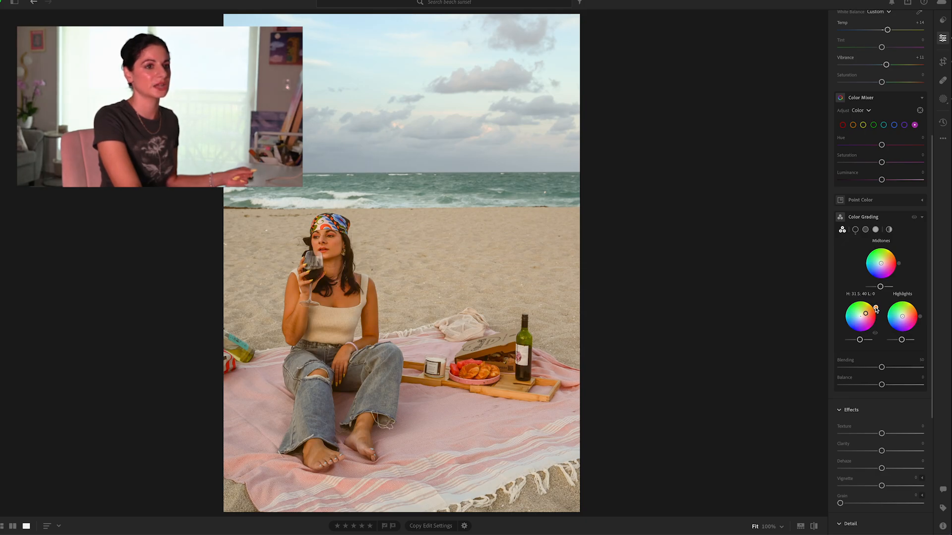
- Compare the photo with and without the Color Grading adjustments
left_click(914, 217)
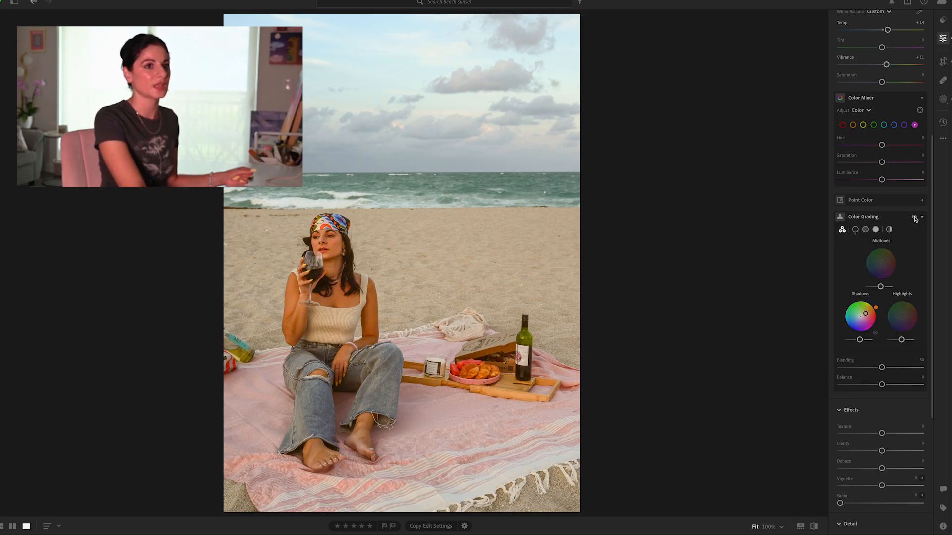
left_click(914, 218)
left_click(914, 218)
left_click(914, 217)
left_click(914, 218)
left_click(914, 217)
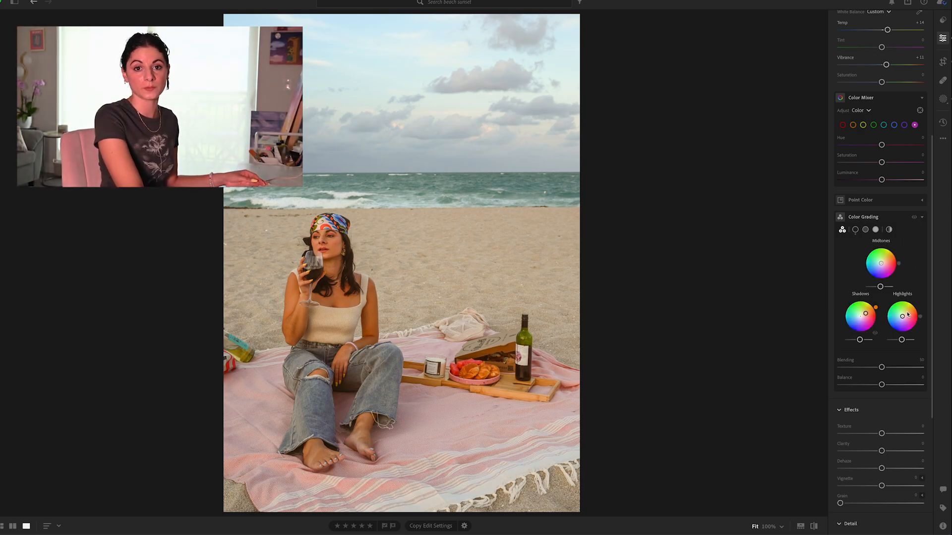
- Tint the highlights pink in Color Grading with hue 328 and saturation 19, and set Clarity to +12
mouse_move(906, 312)
left_mouse_down()
mouse_move(903, 303)
mouse_move(884, 321)
mouse_move(903, 332)
mouse_move(905, 321)
left_mouse_up()
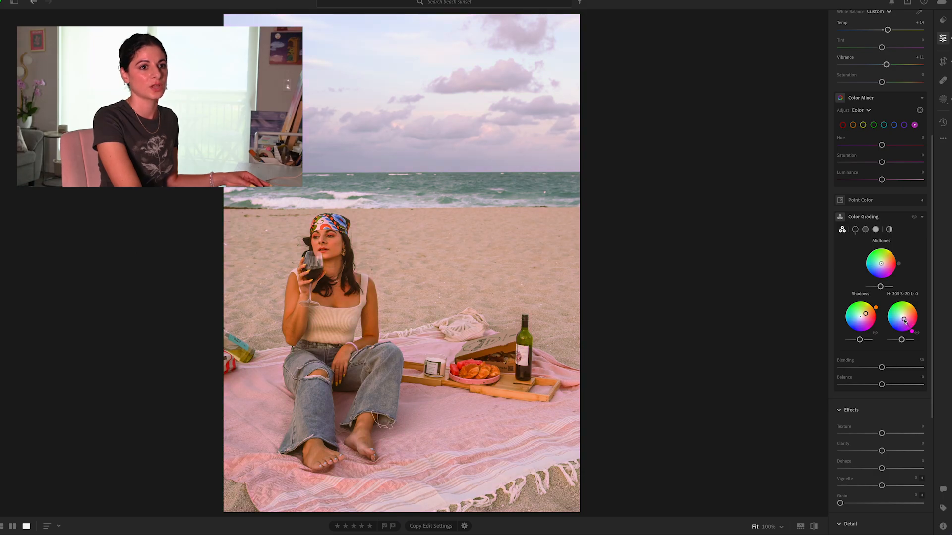
left_click_drag(914, 334, 917, 327)
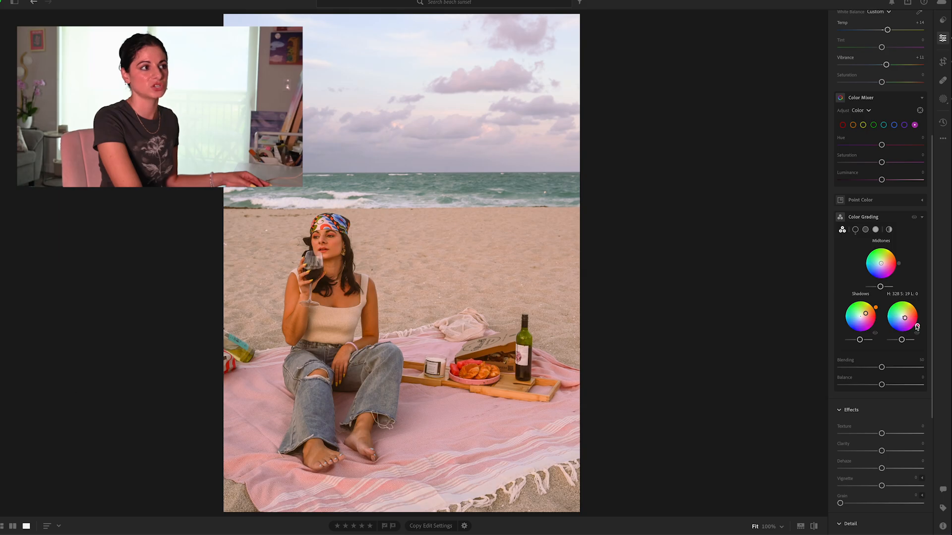
scroll(883, 453, "down", 1)
left_click_drag(882, 433, 887, 435)
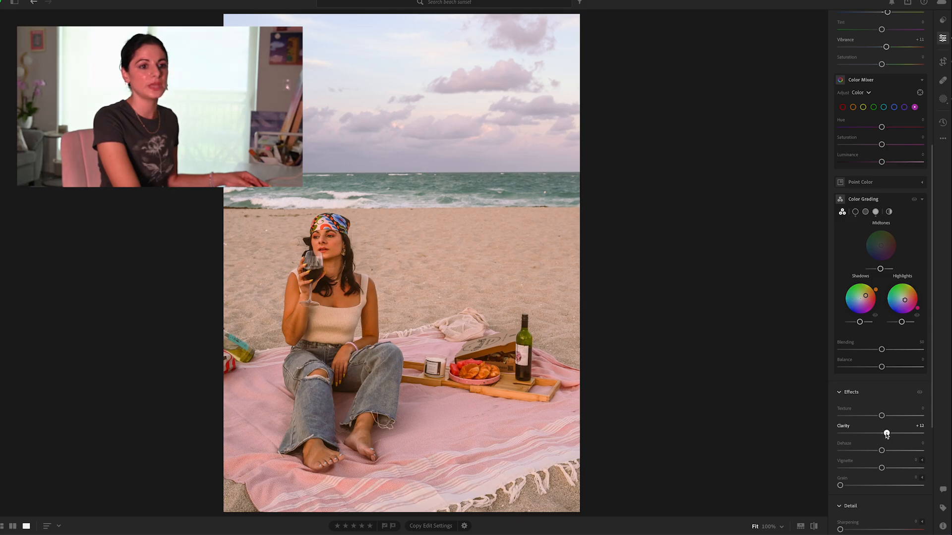
- Add a tall radial gradient mask centred on the seated woman and invert it so it covers her surroundings
scroll(885, 434, "up", 10)
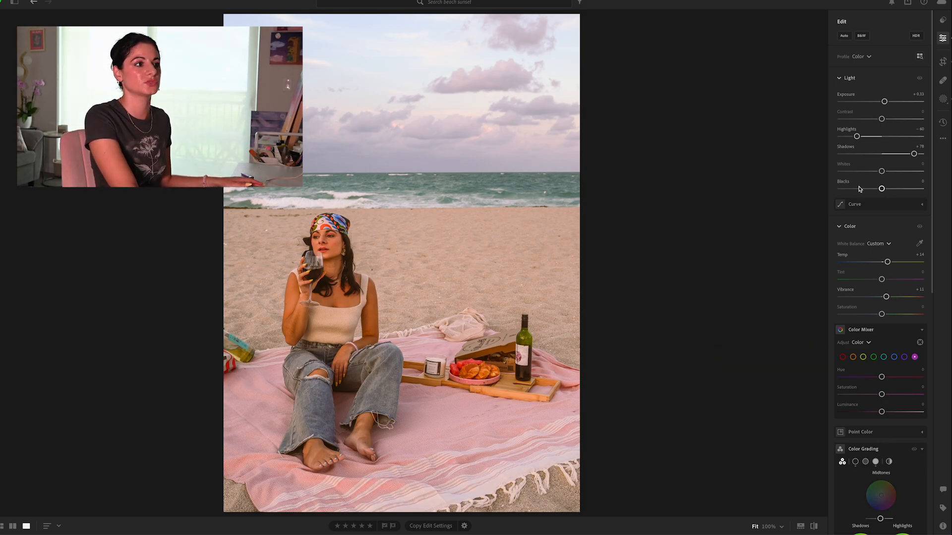
left_click(943, 99)
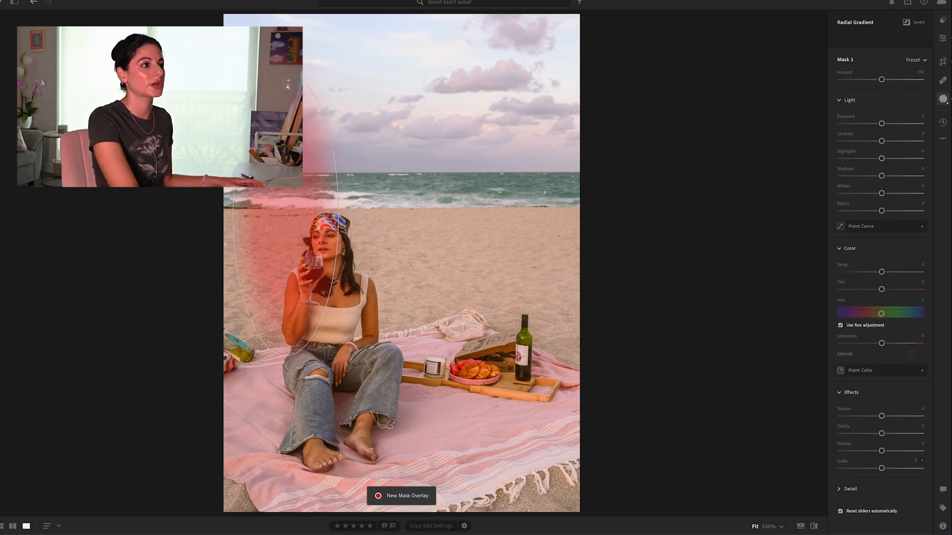
left_click_drag(339, 356, 372, 380)
left_click_drag(315, 318, 366, 430)
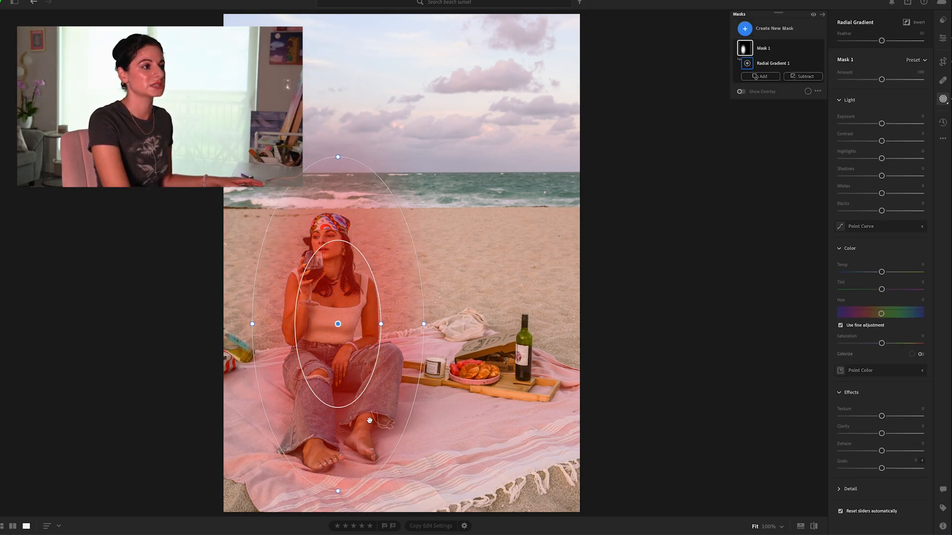
left_click_drag(424, 324, 428, 324)
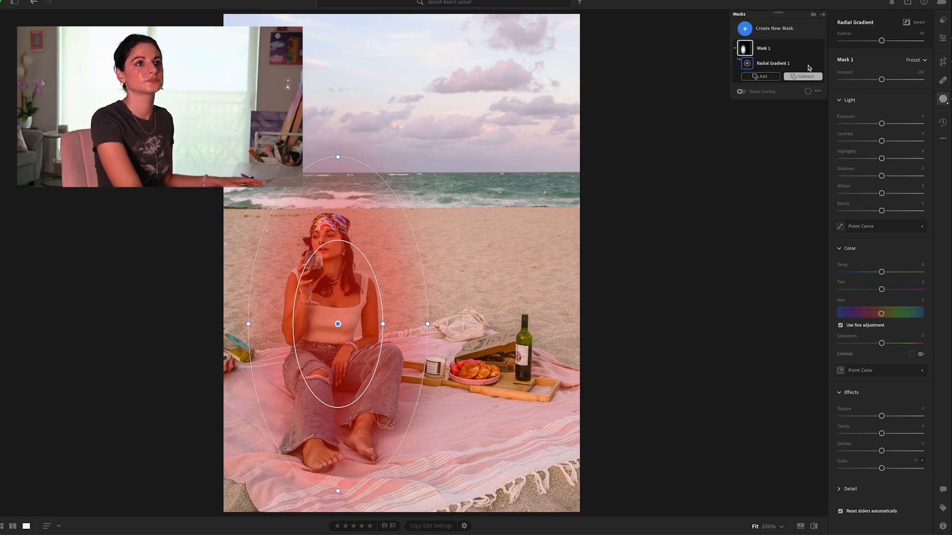
left_click(811, 49)
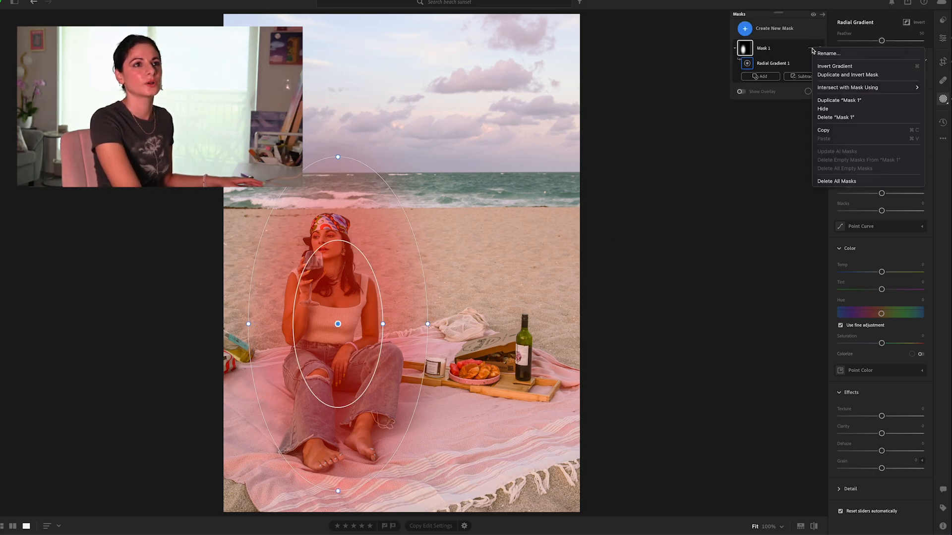
left_click(833, 66)
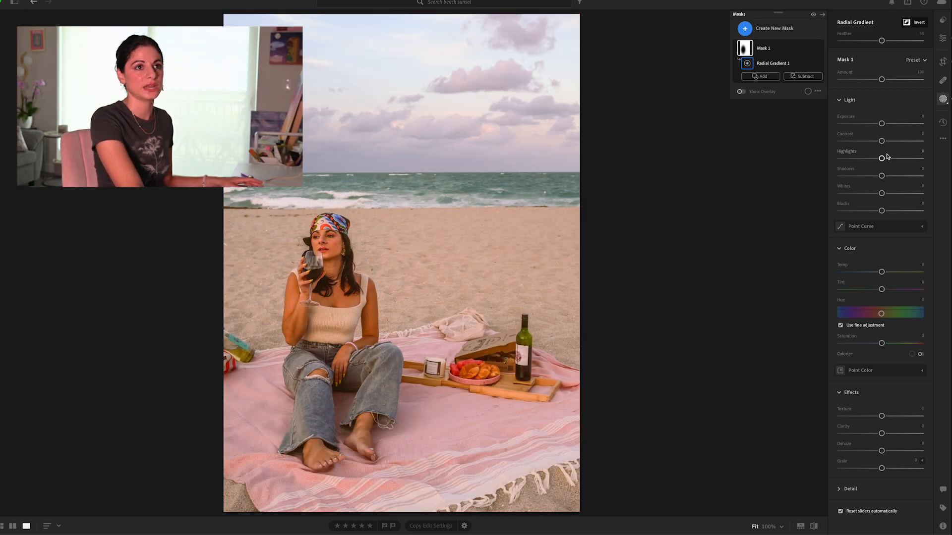
- Set the inverted mask's Contrast to +60, Saturation to about +18 and Shadows to about -28
left_click_drag(882, 142, 906, 141)
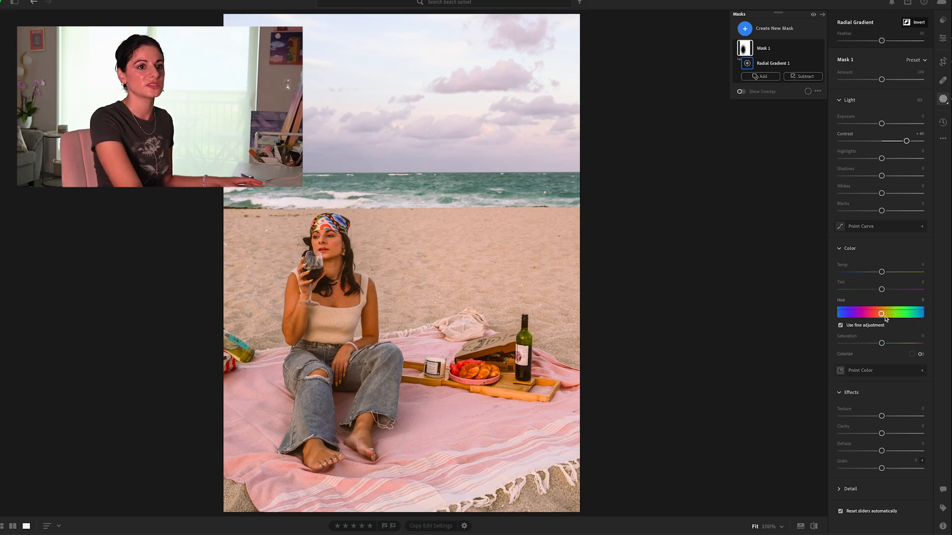
left_click_drag(882, 343, 889, 343)
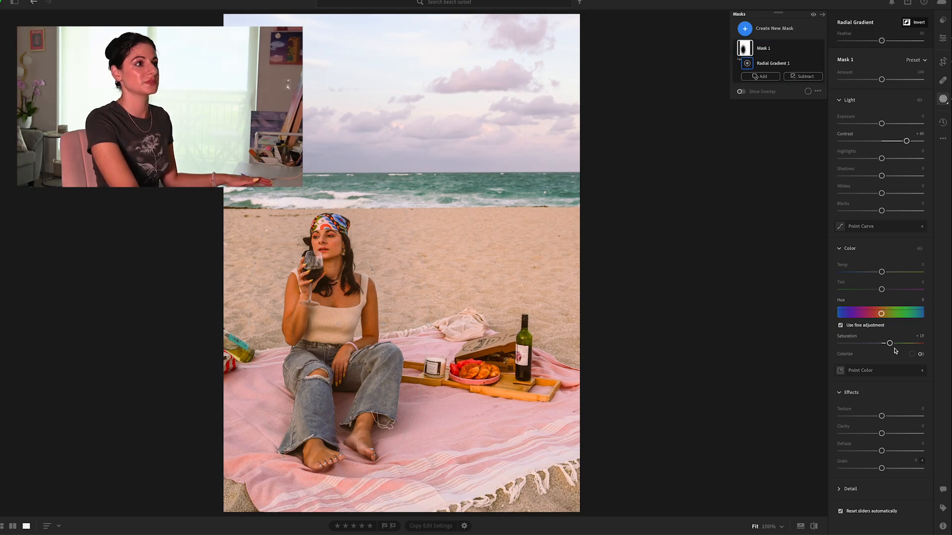
left_click(863, 177)
left_click_drag(863, 177, 870, 177)
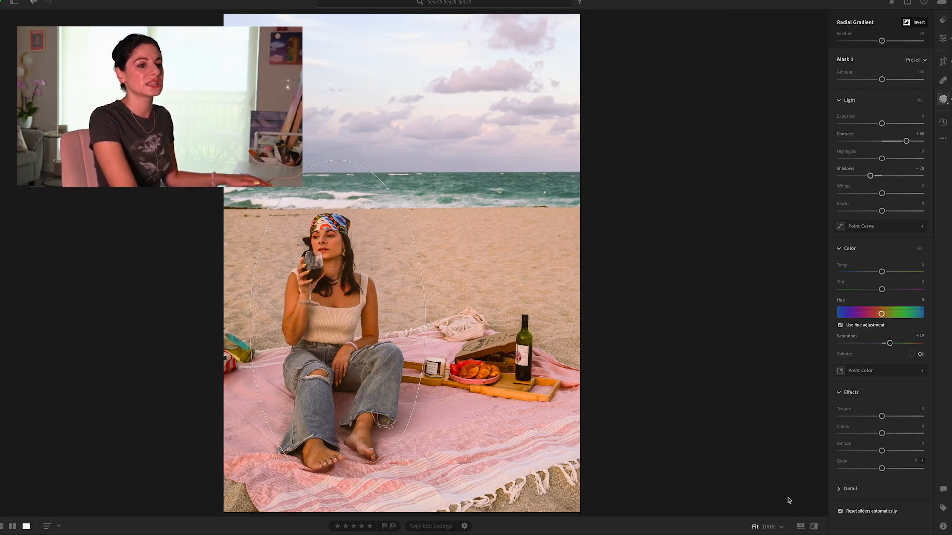
- Leave masking and compare the edited photo with the original
left_click(942, 38)
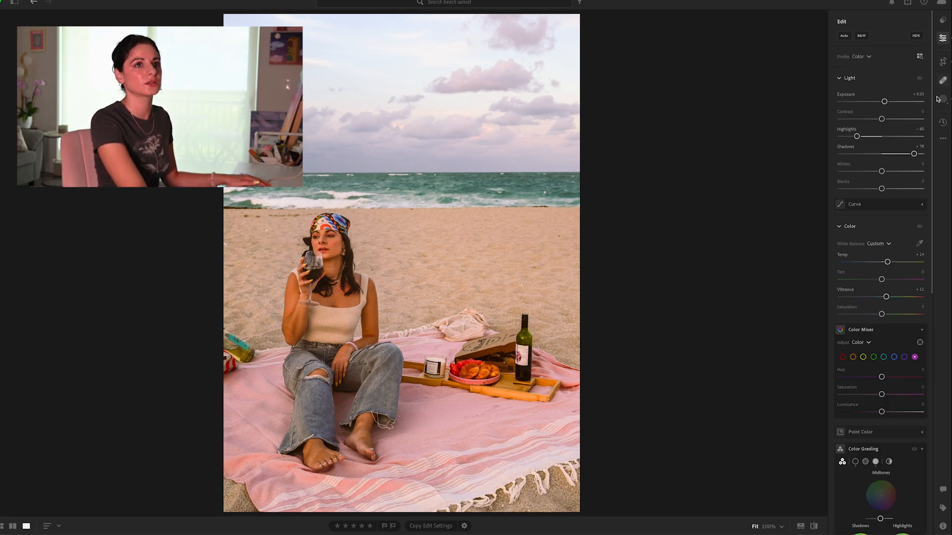
left_click(814, 527)
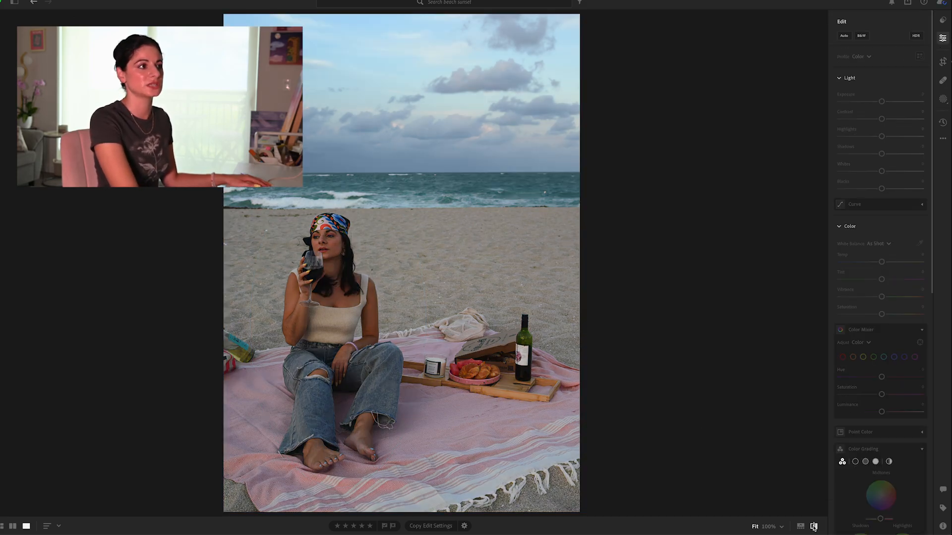
left_click(813, 527)
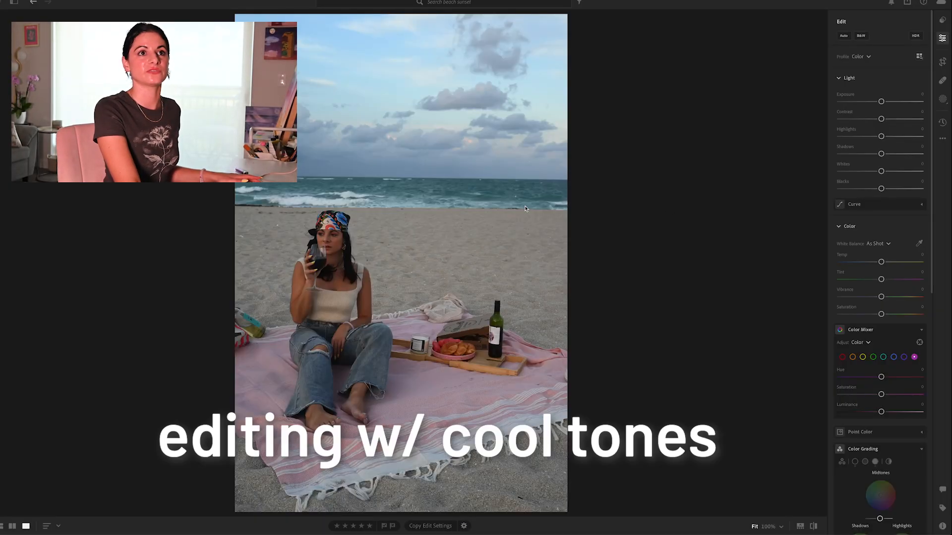
- Crop the unedited beach photo to a 5 x 7 aspect ratio and straighten the horizon by about -0.6
left_click(943, 61)
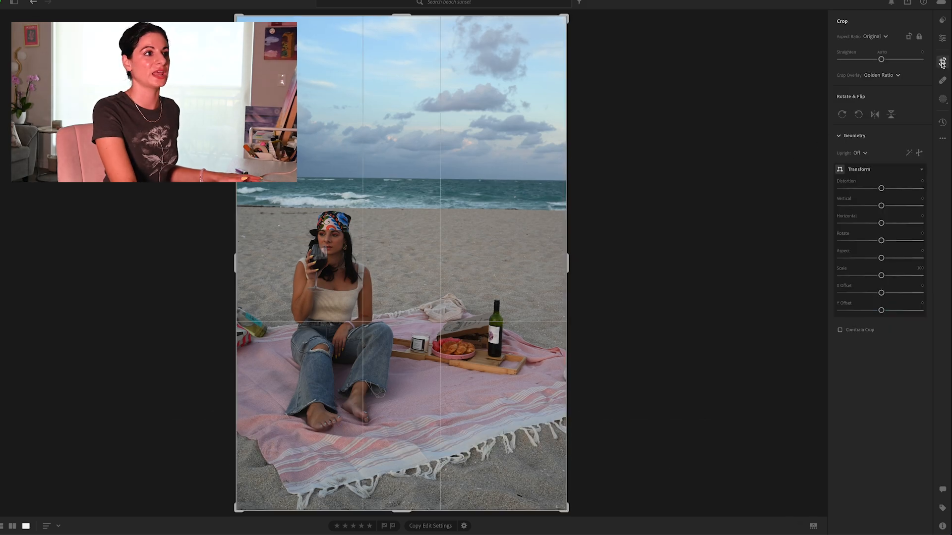
left_click(875, 36)
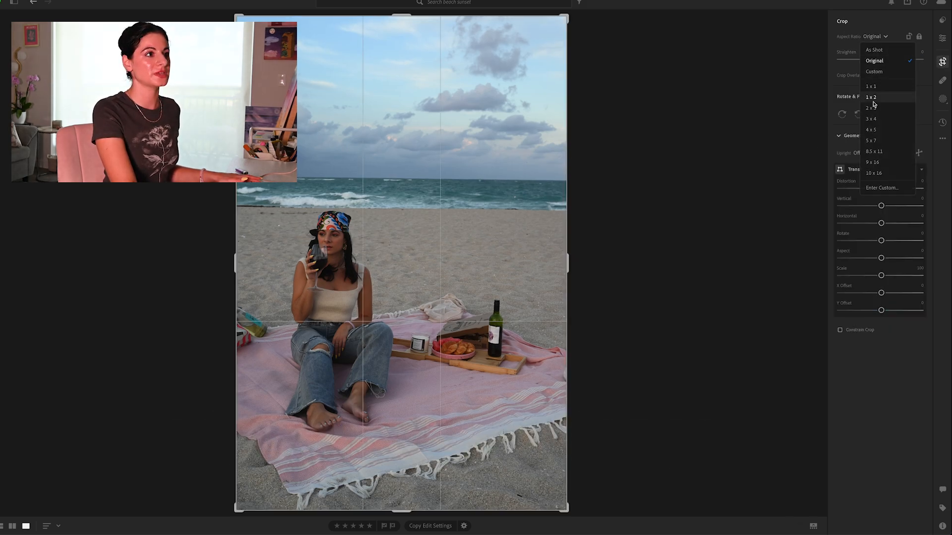
left_click(871, 145)
left_click_drag(612, 178, 610, 169)
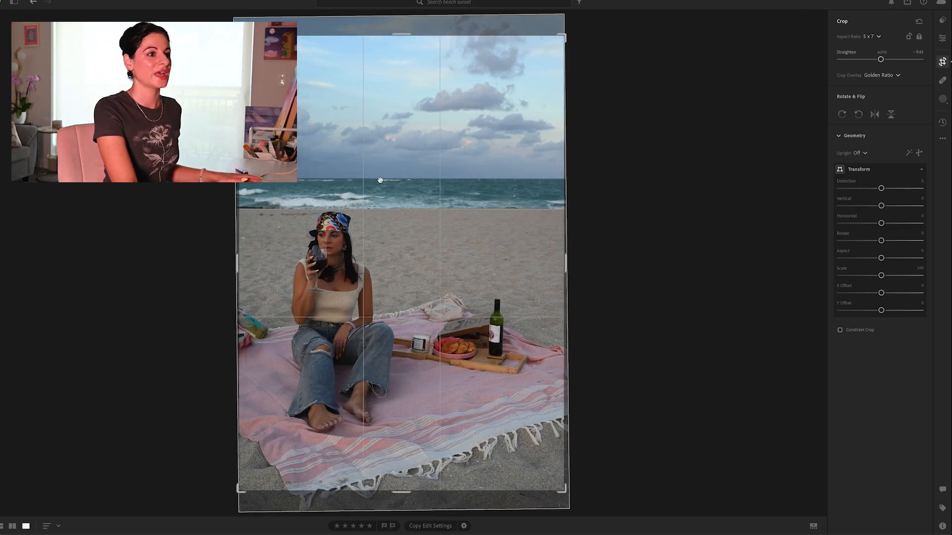
- Tighten the 5 x 7 crop around the seated woman, keeping the sea and clouds above her and trimming the sand below
left_click_drag(559, 34, 531, 79)
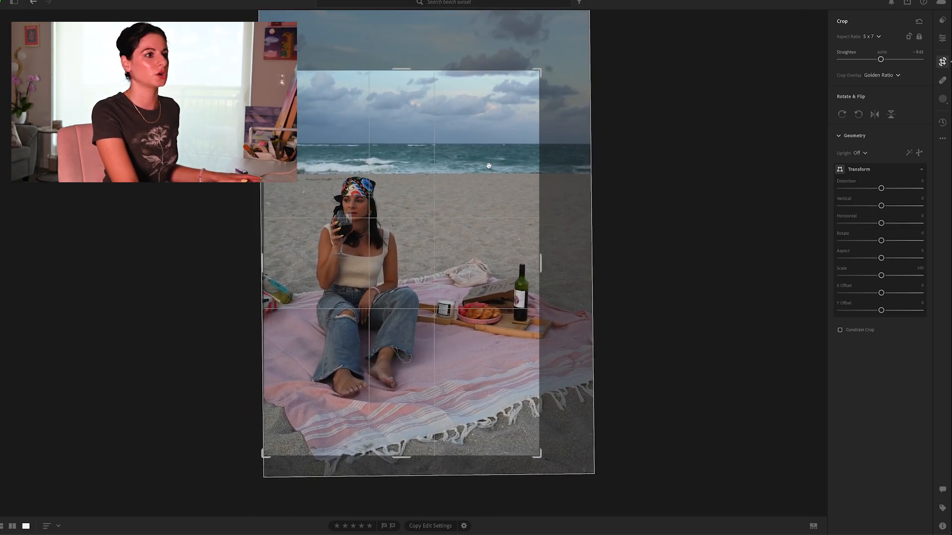
left_click_drag(480, 183, 476, 198)
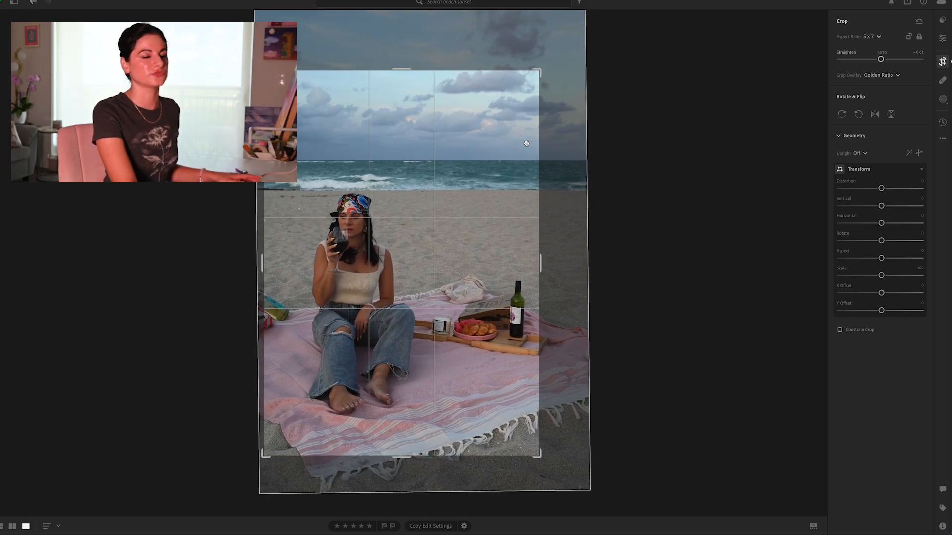
left_click_drag(536, 73, 531, 84)
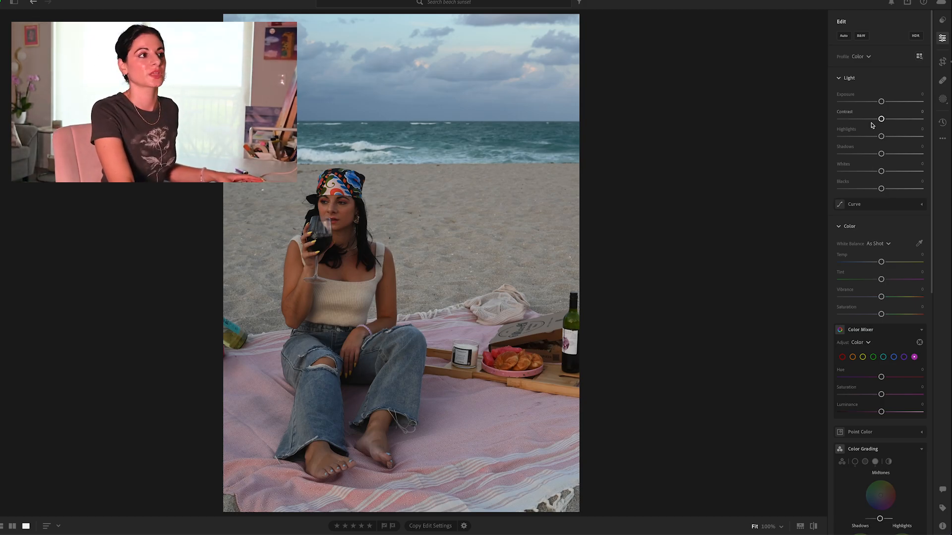
- Set the photo's Contrast to about +23, Highlights to -79 and Shadows to about +72, and cool the Temp to -10
left_click(854, 138)
left_click_drag(854, 137, 911, 155)
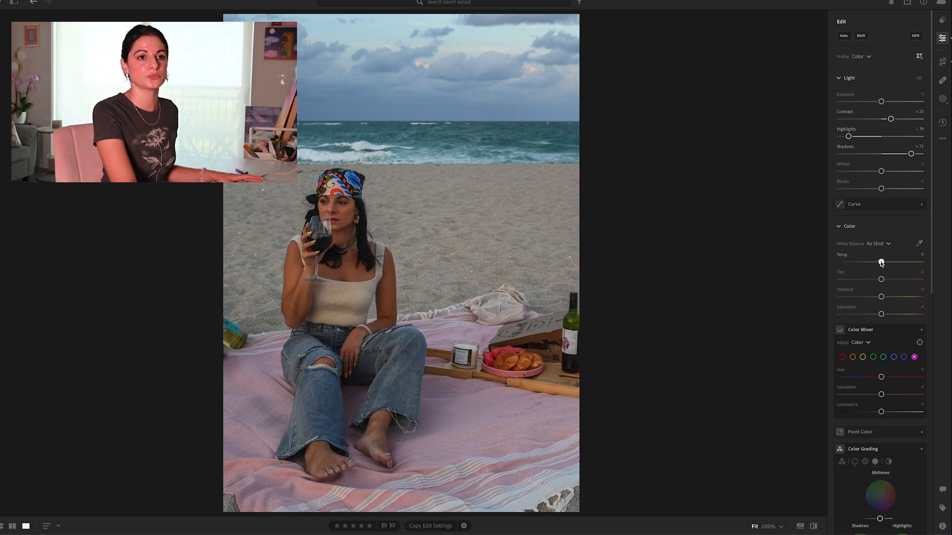
left_click_drag(881, 264, 878, 264)
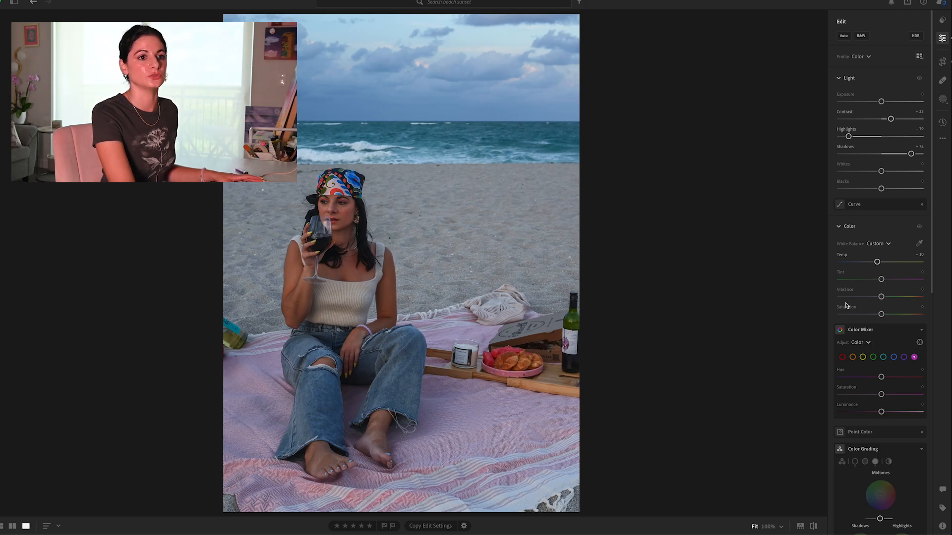
- Adjust the aqua tones in the Color Mixer: Hue about -90, Saturation about +30 and Luminance about +68
scroll(891, 333, "down", 2)
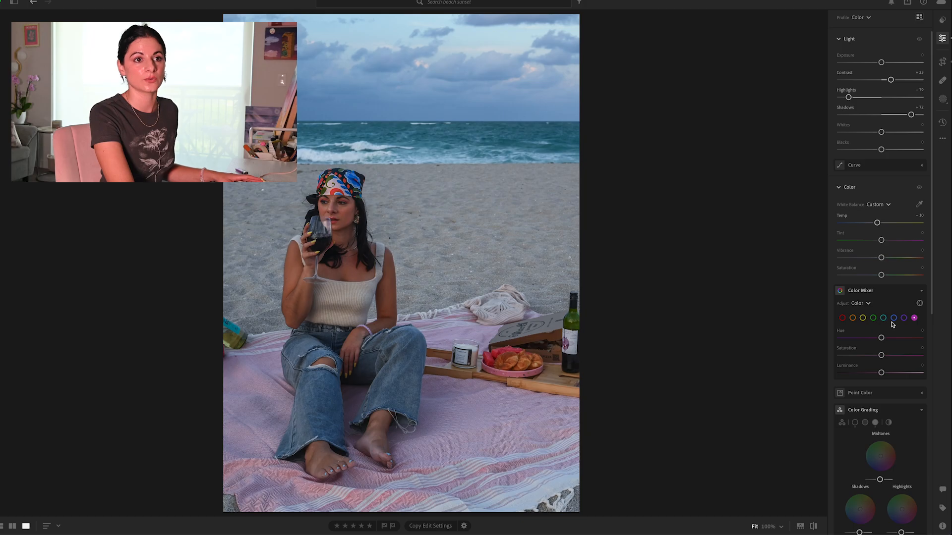
left_click(894, 319)
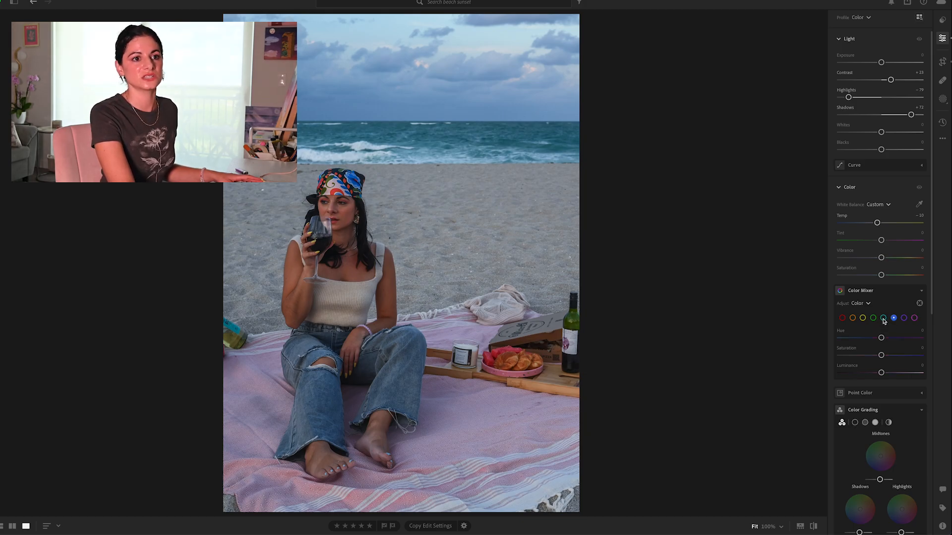
left_click(883, 319)
left_click_drag(880, 339, 845, 342)
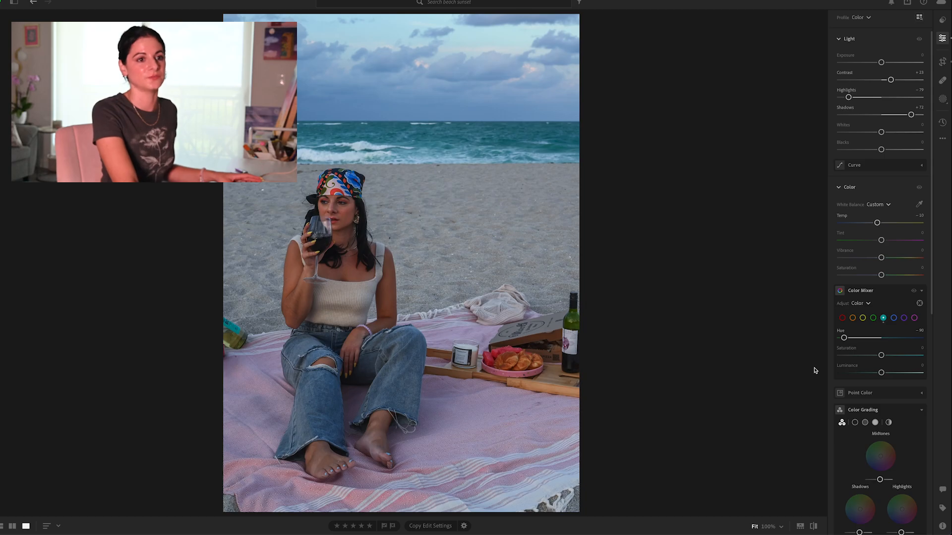
left_click_drag(882, 355, 909, 373)
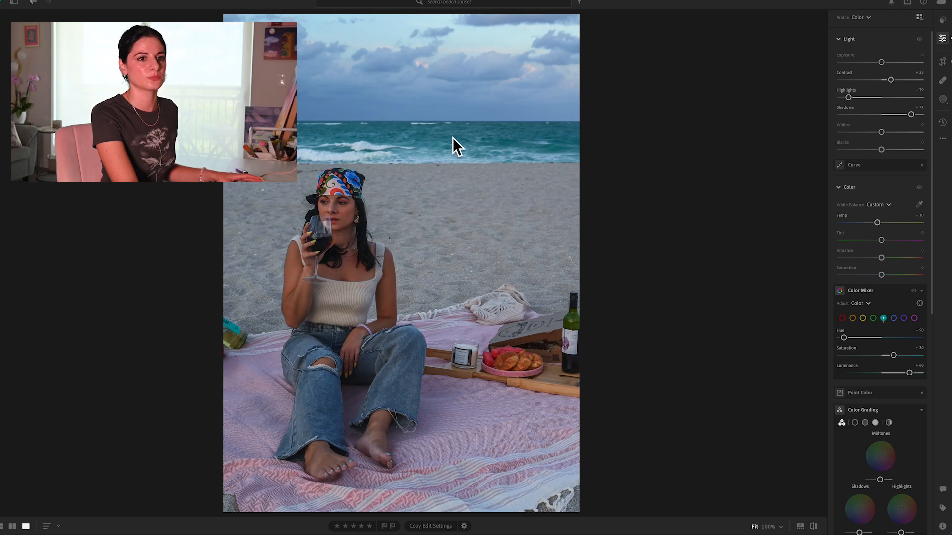
- Set the blue tones to Hue -16, Saturation +12 and Luminance -12, and preview the photo with and without the Color Mixer changes
scroll(870, 345, "down", 1)
left_click(894, 318)
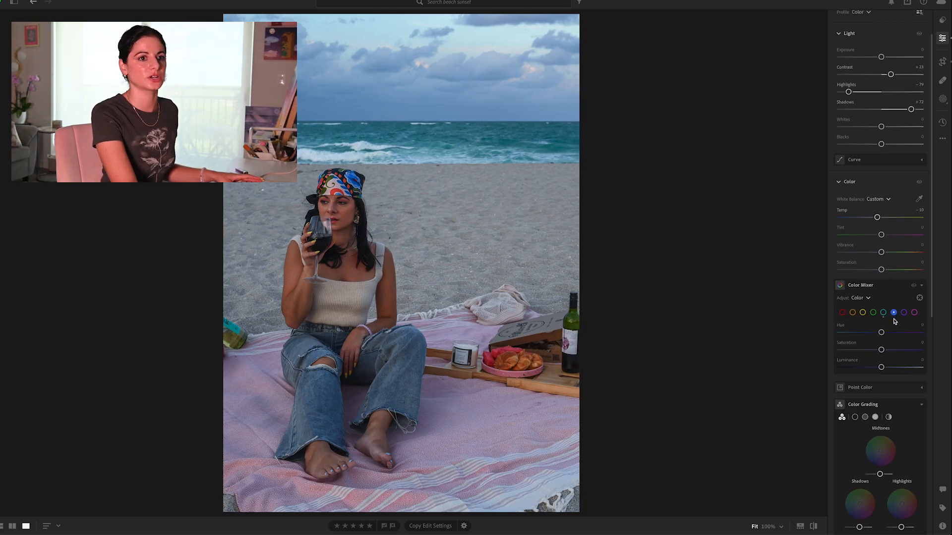
scroll(894, 316, "up", 1)
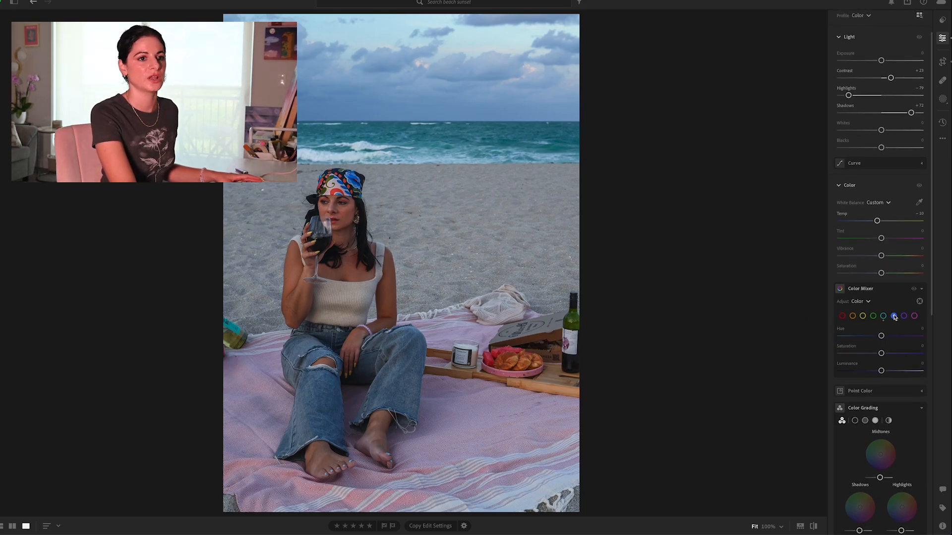
left_click_drag(882, 336, 875, 373)
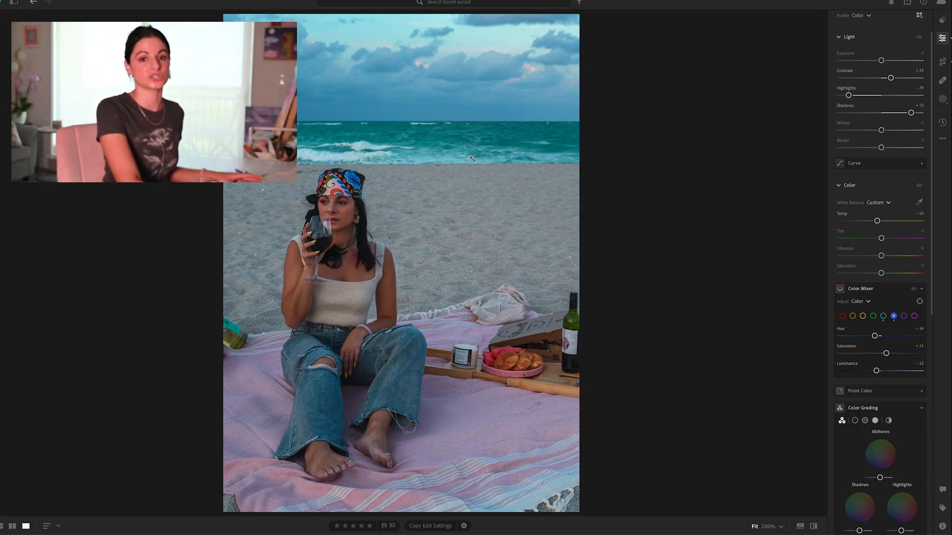
left_click(913, 289)
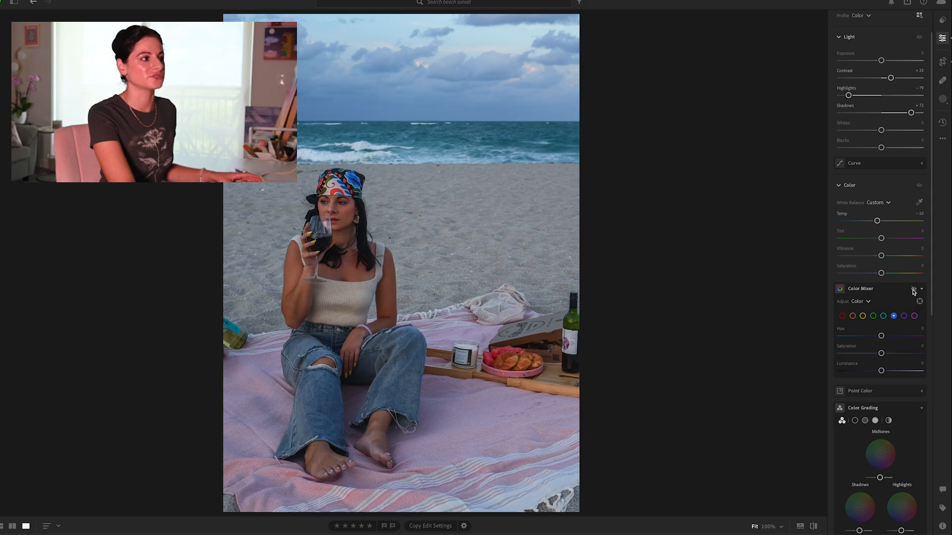
left_click(914, 290)
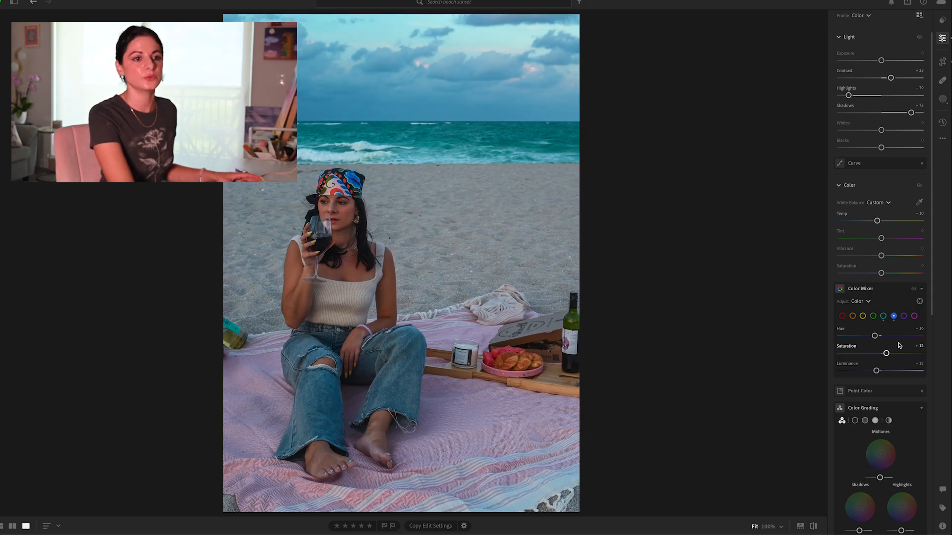
- Colour-grade the shadows with a subtle teal tint and the highlights with a subtle green-teal tint
scroll(886, 350, "down", 5)
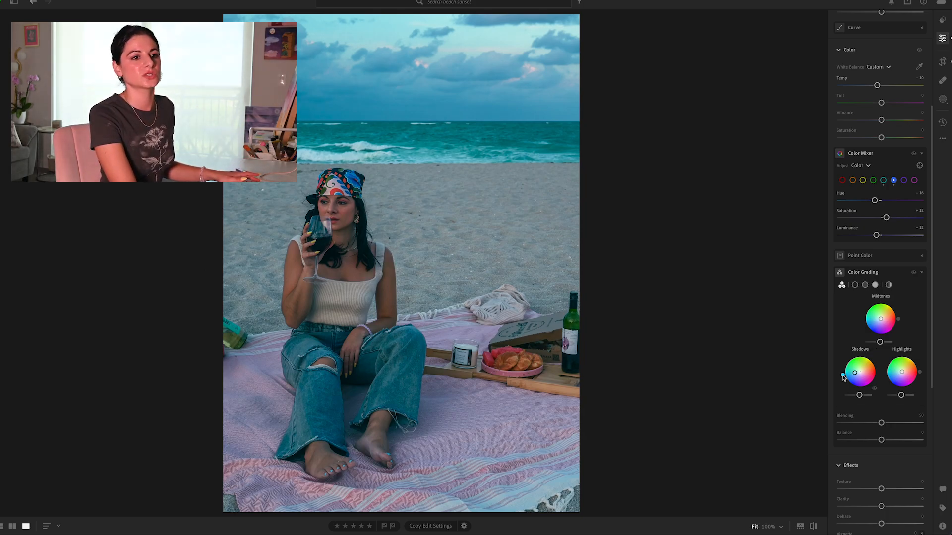
left_click_drag(843, 378, 843, 375)
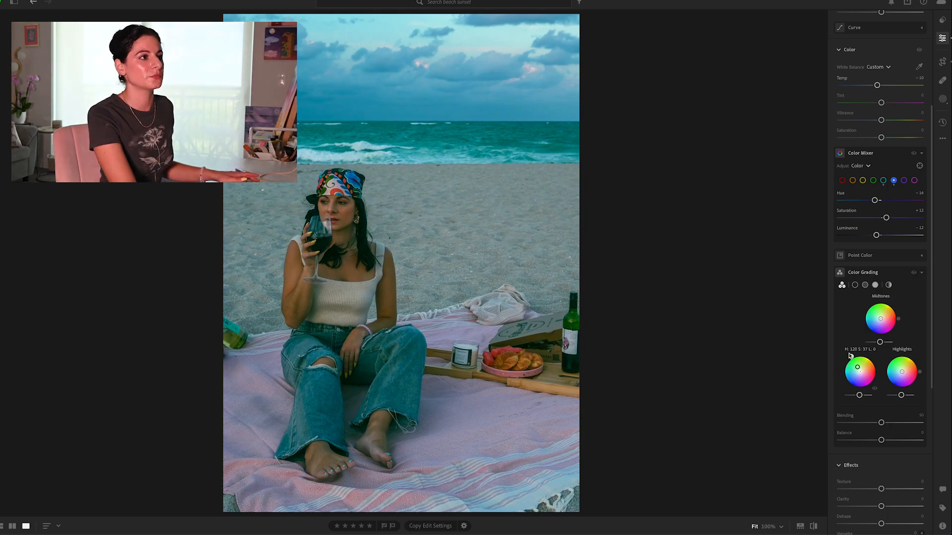
left_click_drag(848, 378, 846, 371)
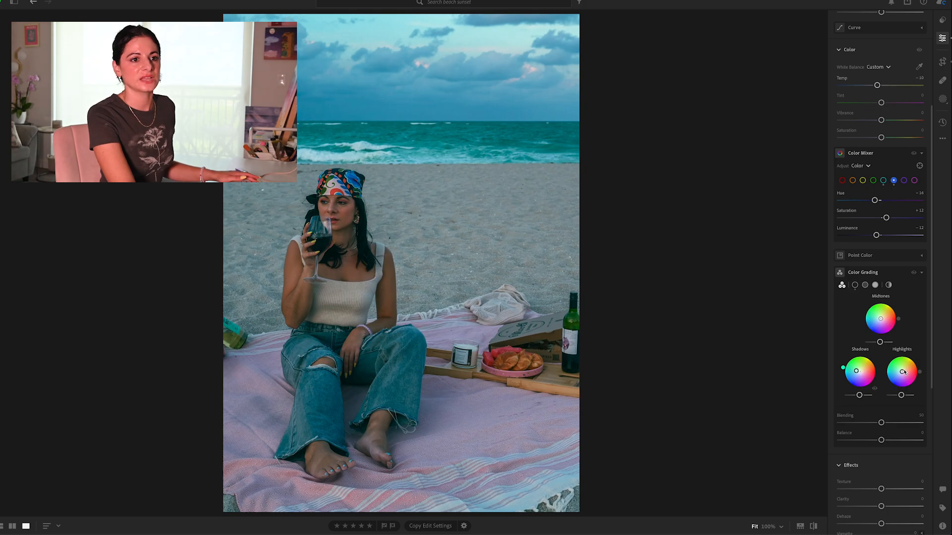
left_click_drag(887, 380, 887, 357)
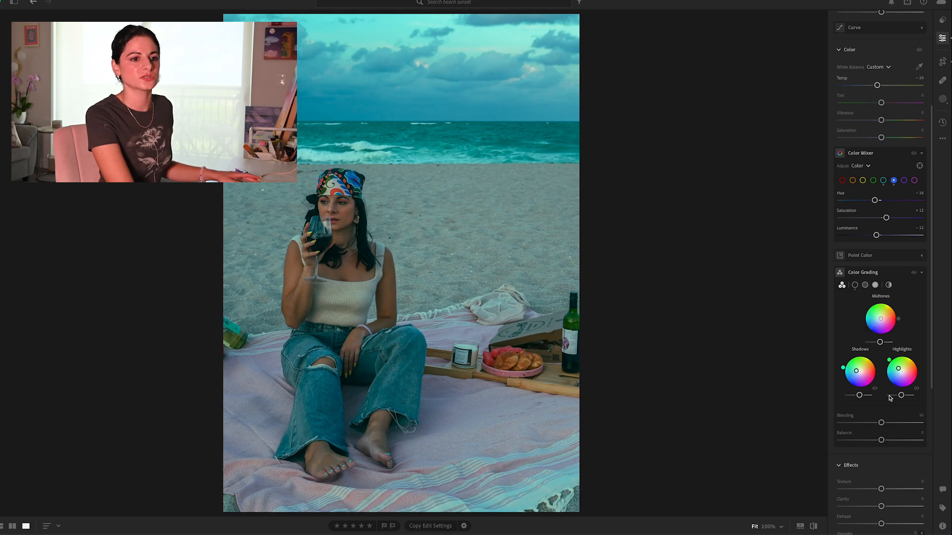
- Set Dehaze to +5 and the Hue of the blue tones to +12
scroll(882, 426, "down", 3)
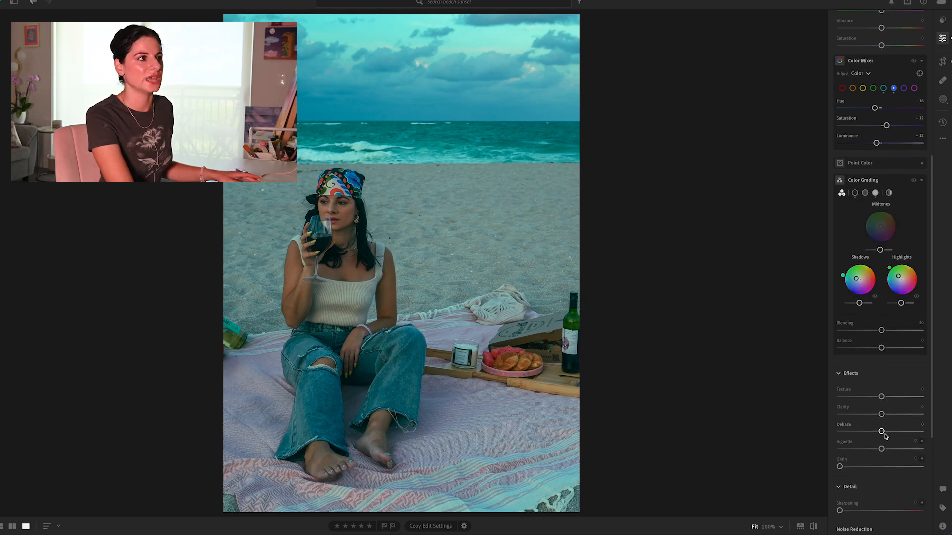
left_click_drag(882, 433, 885, 434)
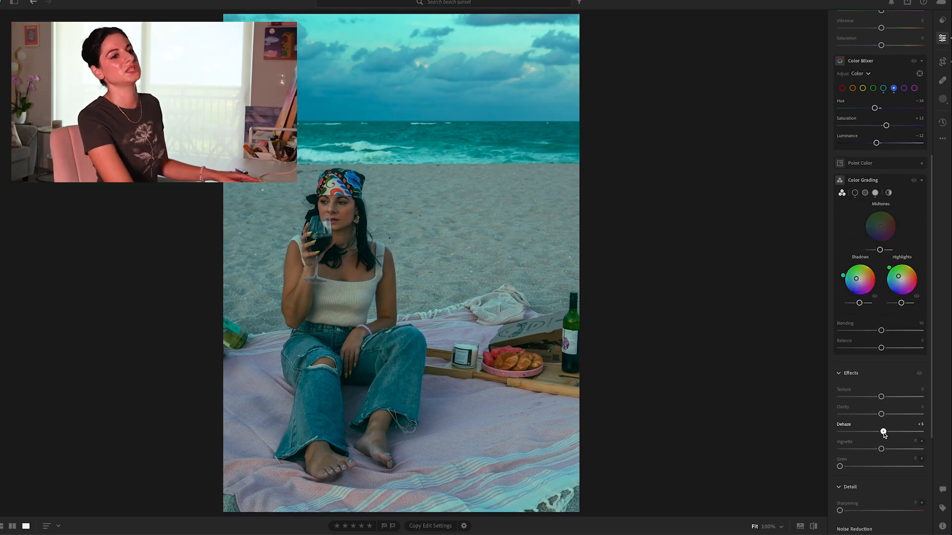
scroll(887, 248, "up", 4)
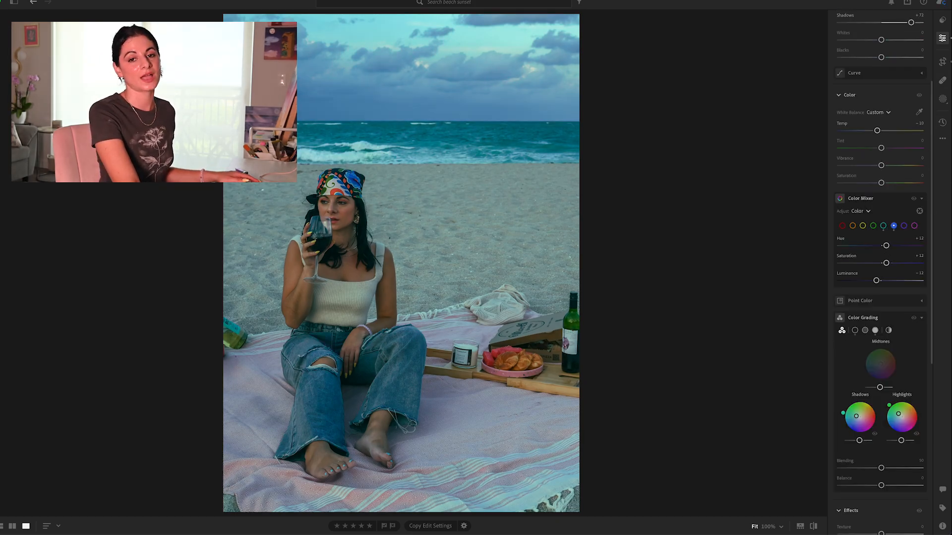
- Add a tall radial gradient mask and position it over the seated woman
left_click(942, 81)
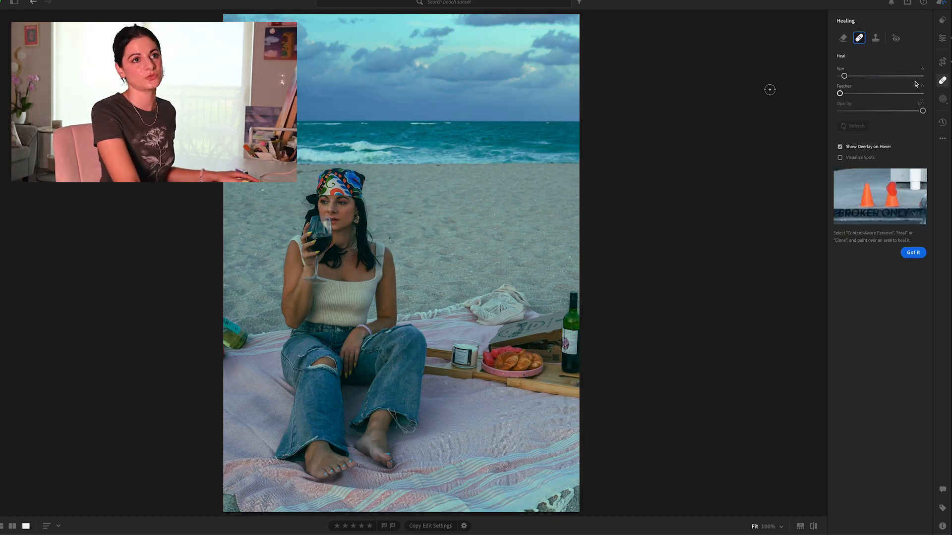
left_click(944, 105)
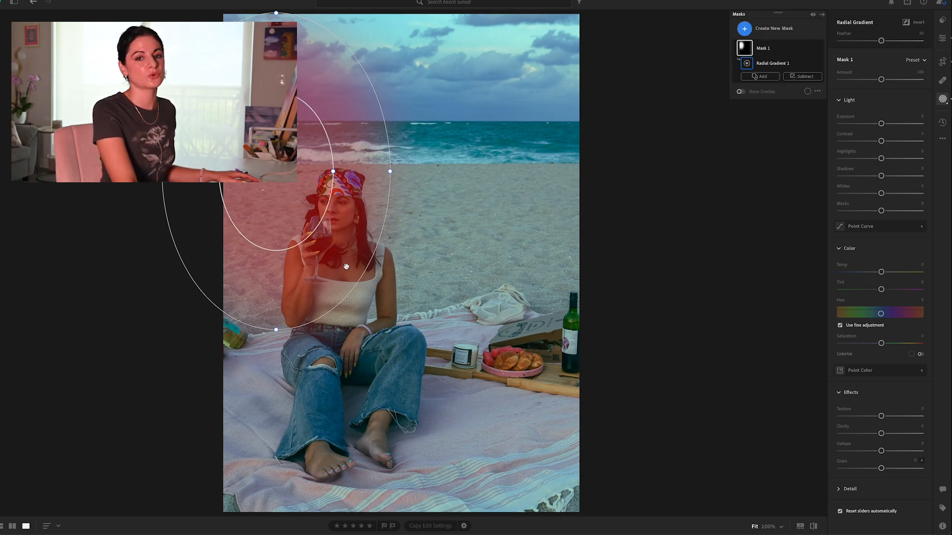
left_click_drag(315, 244, 388, 346)
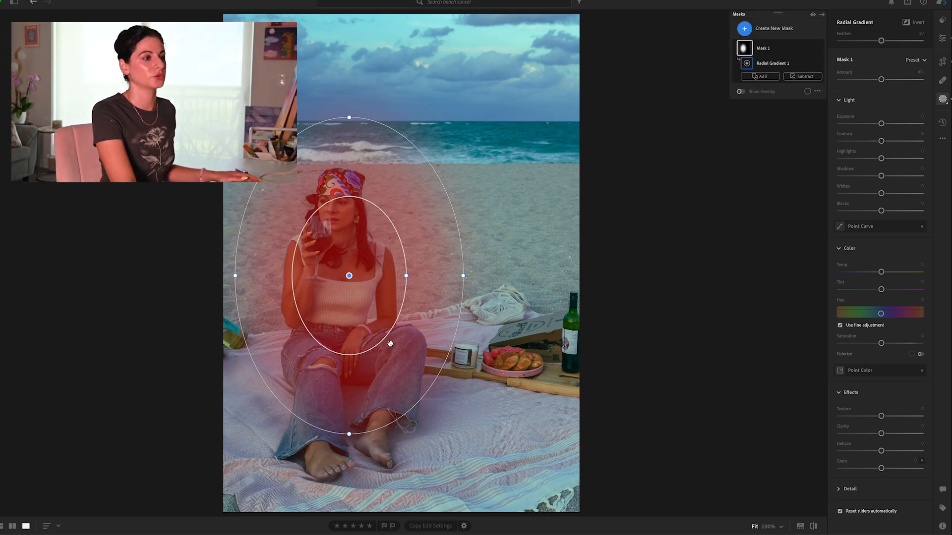
left_click_drag(392, 298, 389, 292)
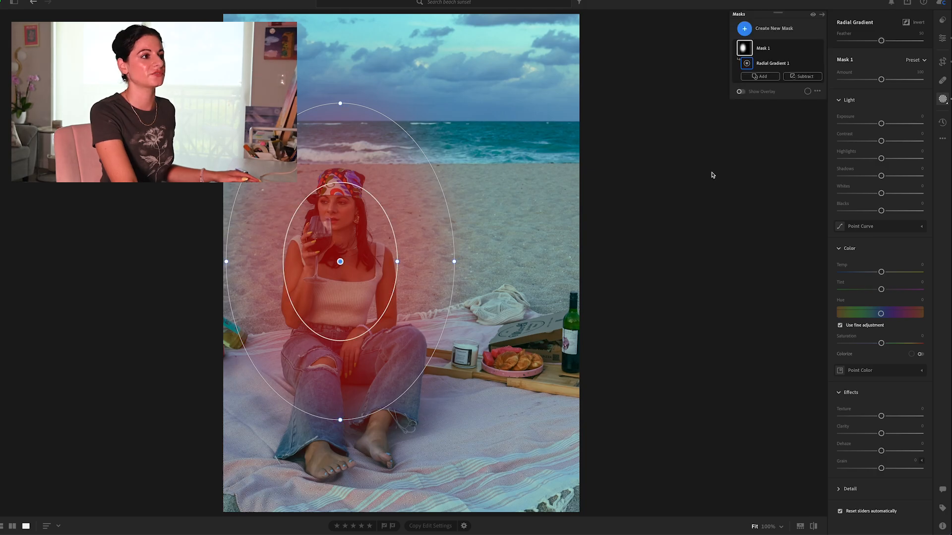
- Set the radial mask's Shadows to about +50 and Exposure to about +0.08, and shift the mask slightly lower on the woman
left_click_drag(882, 176, 902, 177)
left_click_drag(880, 123, 882, 123)
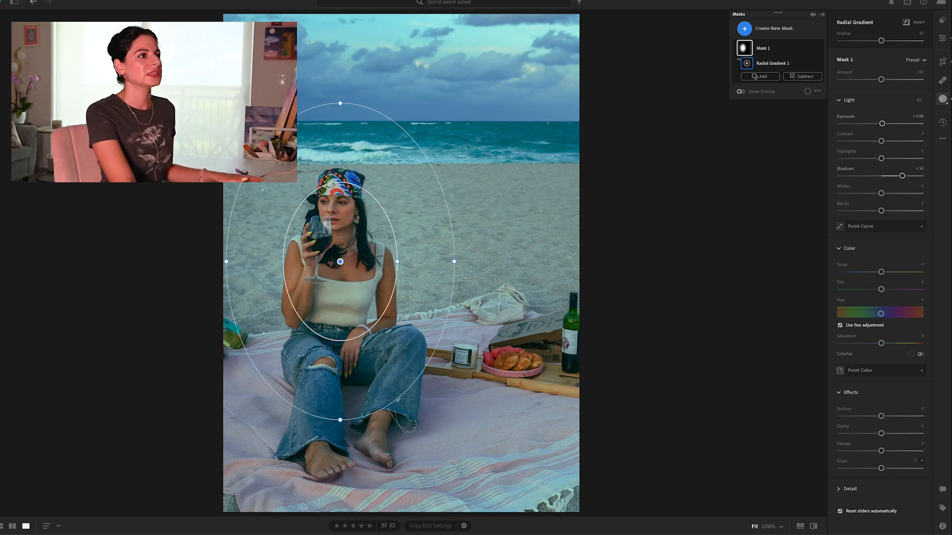
left_click_drag(375, 371, 380, 392)
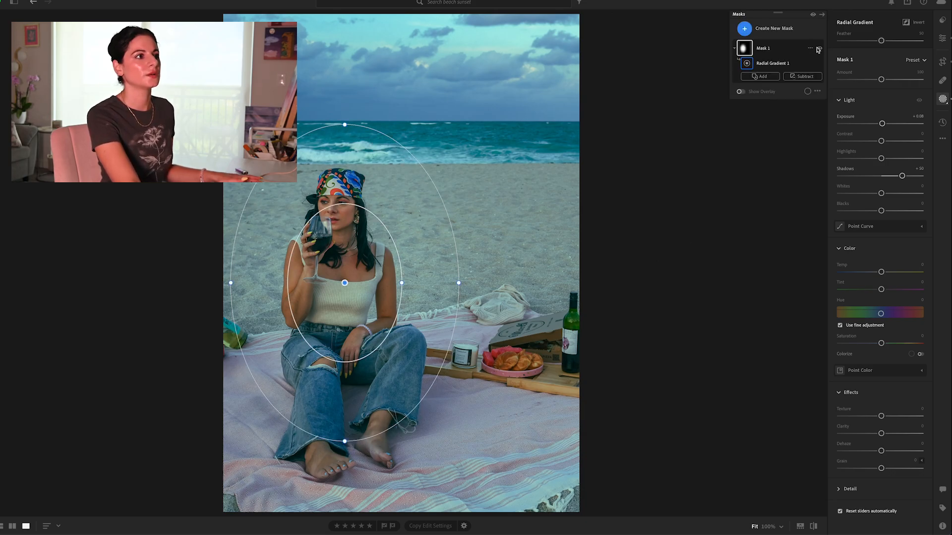
- Compare the photo with and without the radial mask's effect
left_click(820, 48)
left_click(819, 49)
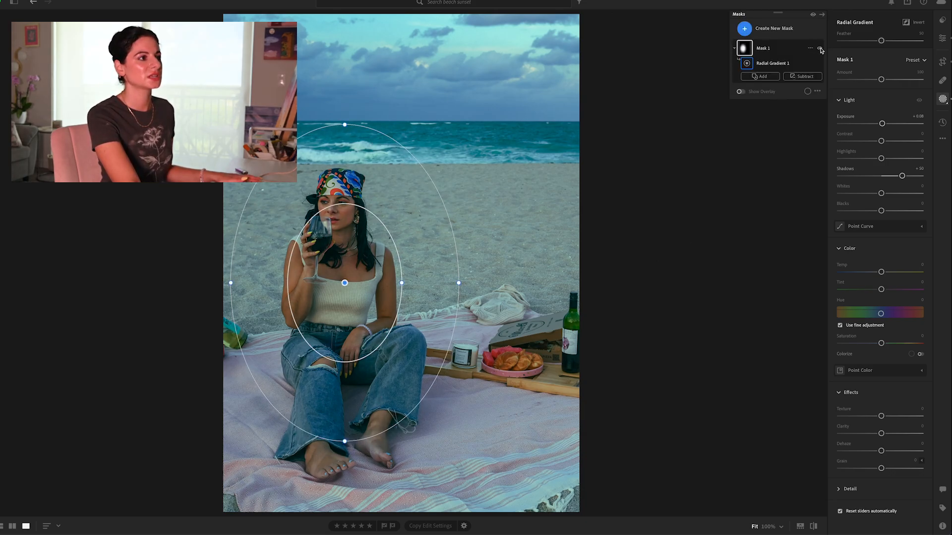
left_click(820, 49)
left_click(820, 48)
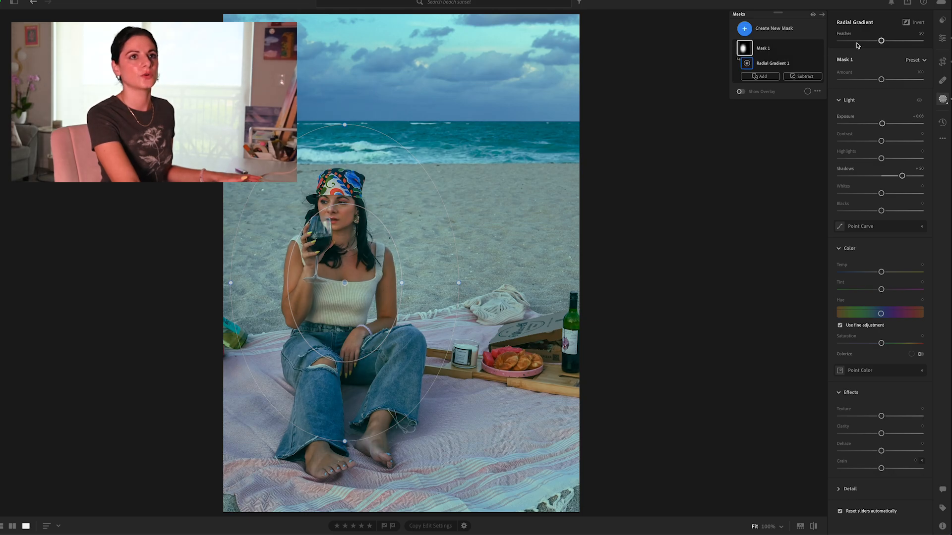
- Leave masking and darken the photo's edges with a Vignette of about -10
left_click(943, 40)
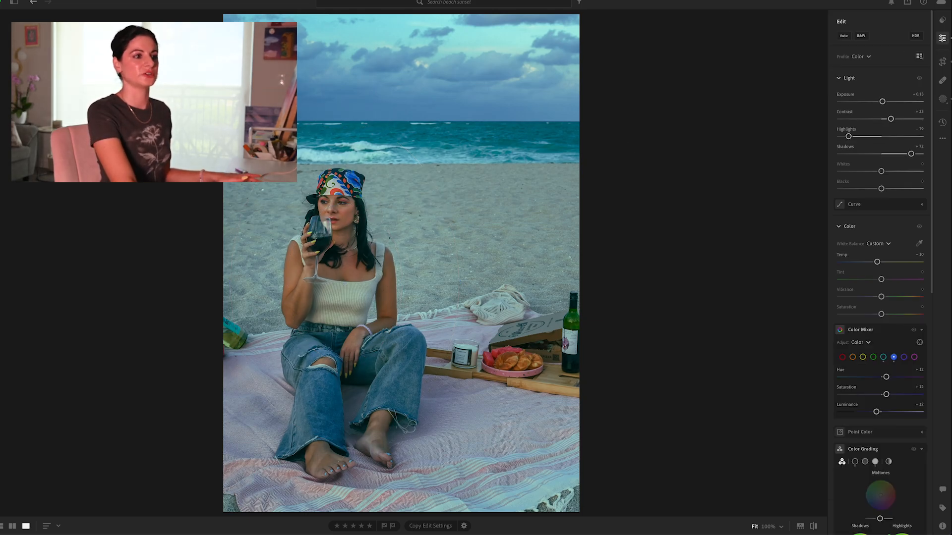
scroll(877, 385, "down", 5)
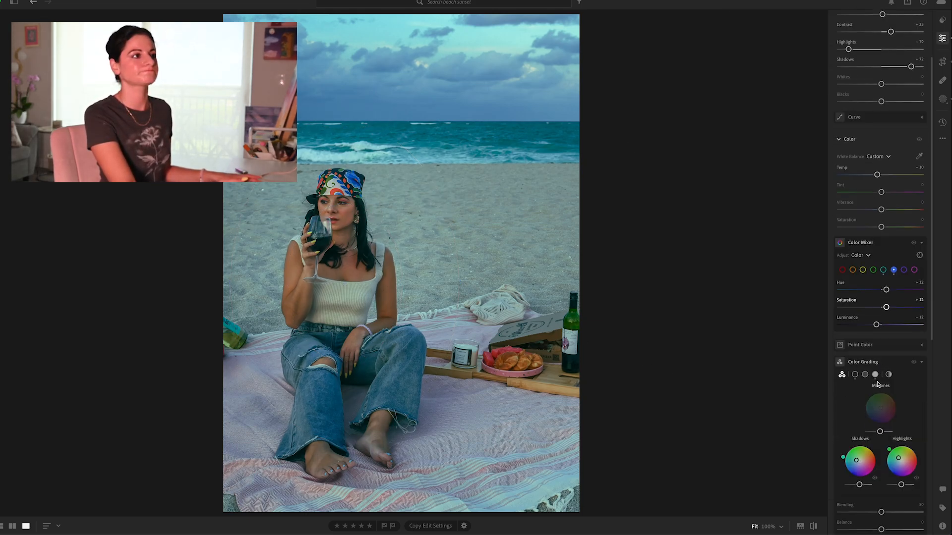
scroll(877, 384, "down", 4)
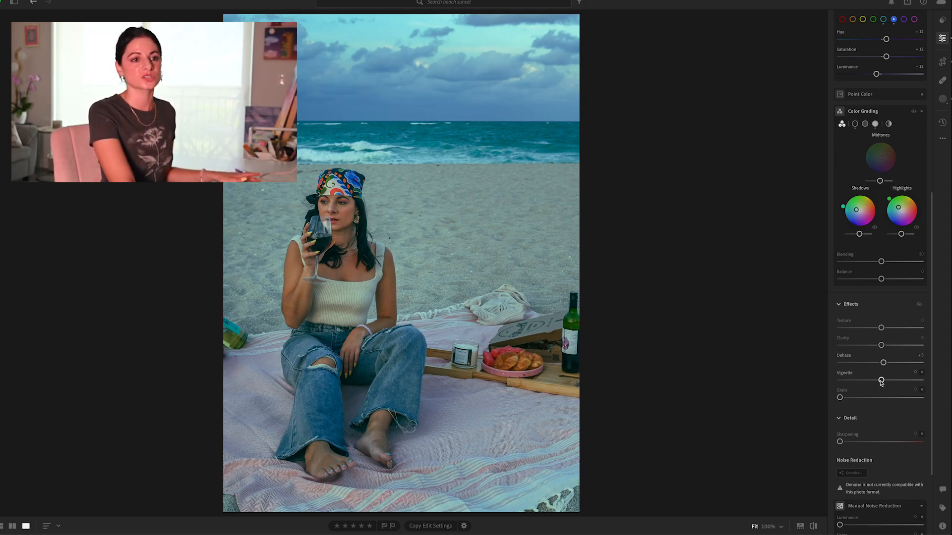
left_click_drag(881, 380, 879, 380)
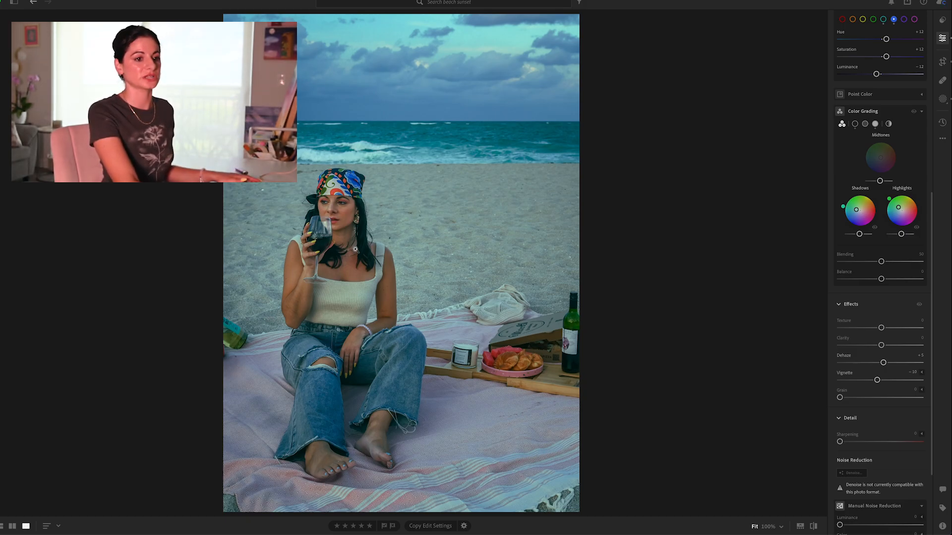
- Set the purple tones to Hue about -48, Saturation about -39 and Luminance about +28, and compare the result with the original photo
scroll(880, 247, "up", 5)
left_click(904, 244)
mouse_move(881, 264)
left_mouse_down()
mouse_move(815, 268)
mouse_move(882, 273)
left_mouse_up()
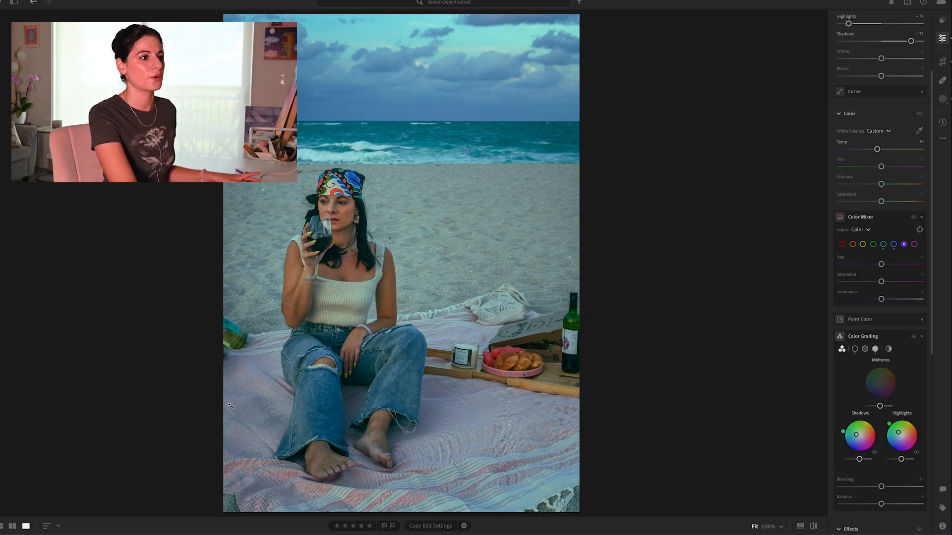
left_click_drag(882, 266, 892, 300)
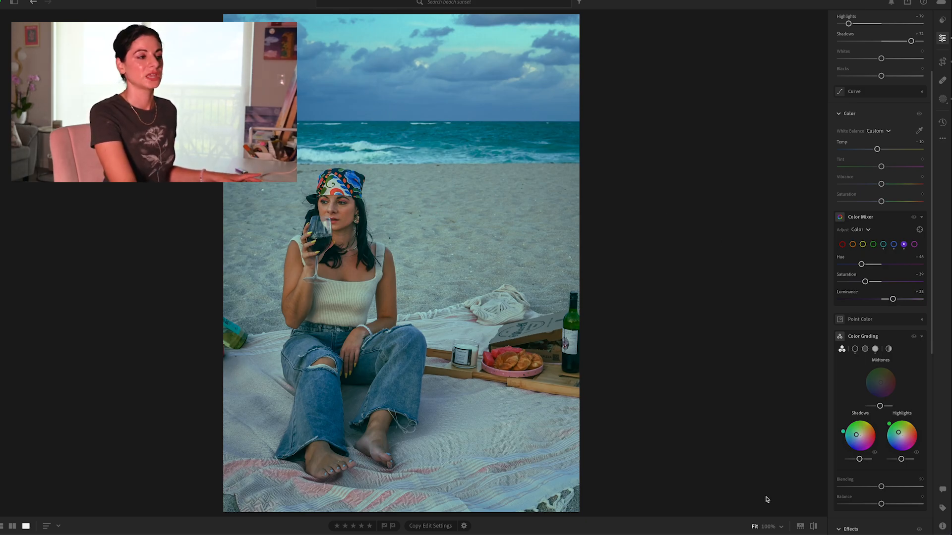
left_click(813, 527)
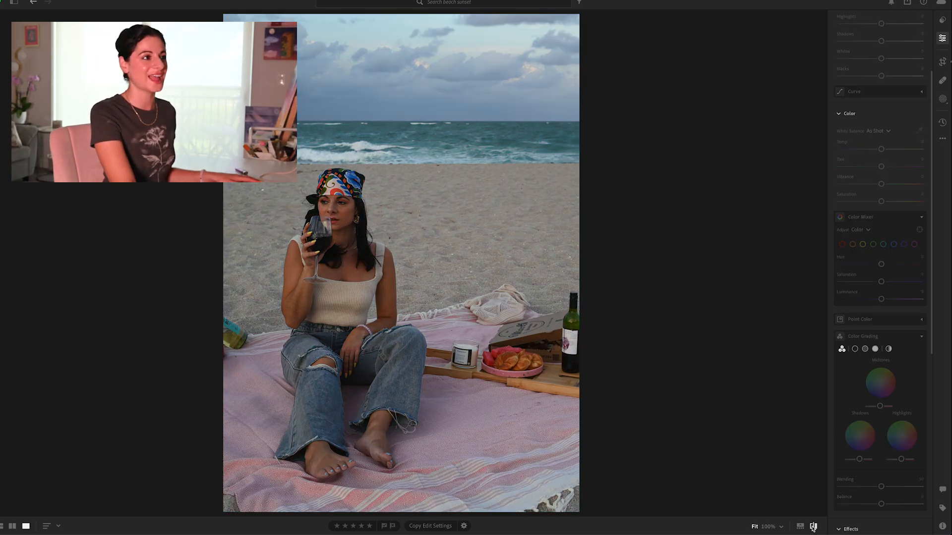
left_click(813, 527)
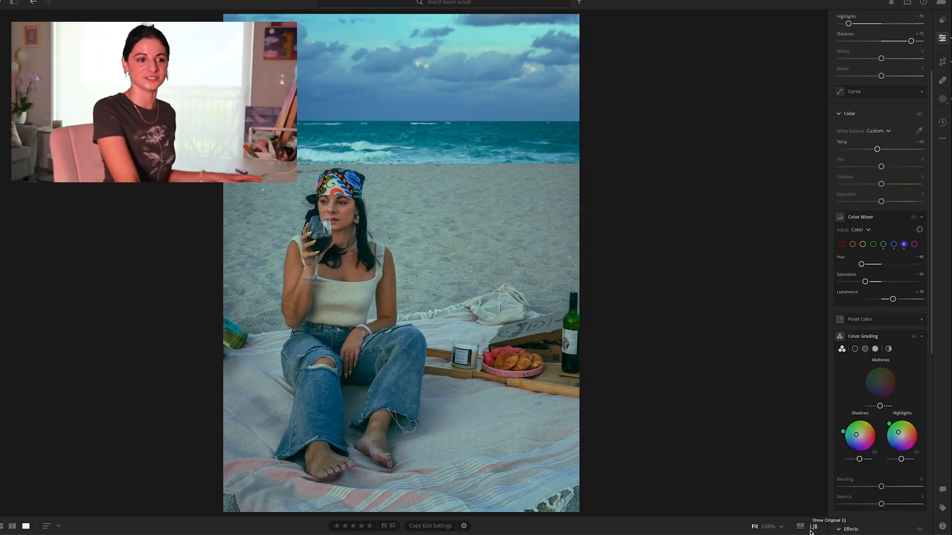